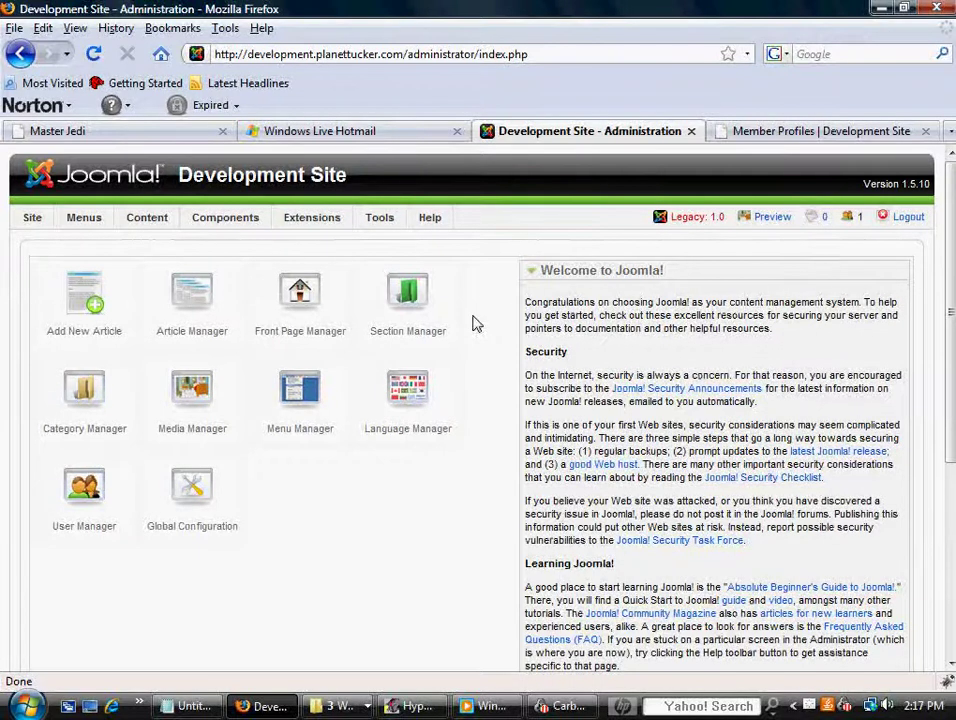
# Step: Highlight the menu link URL of the Member Profiles list in Community Builder's List Management, and close the list without saving
pyautogui.moveTo(228, 229)
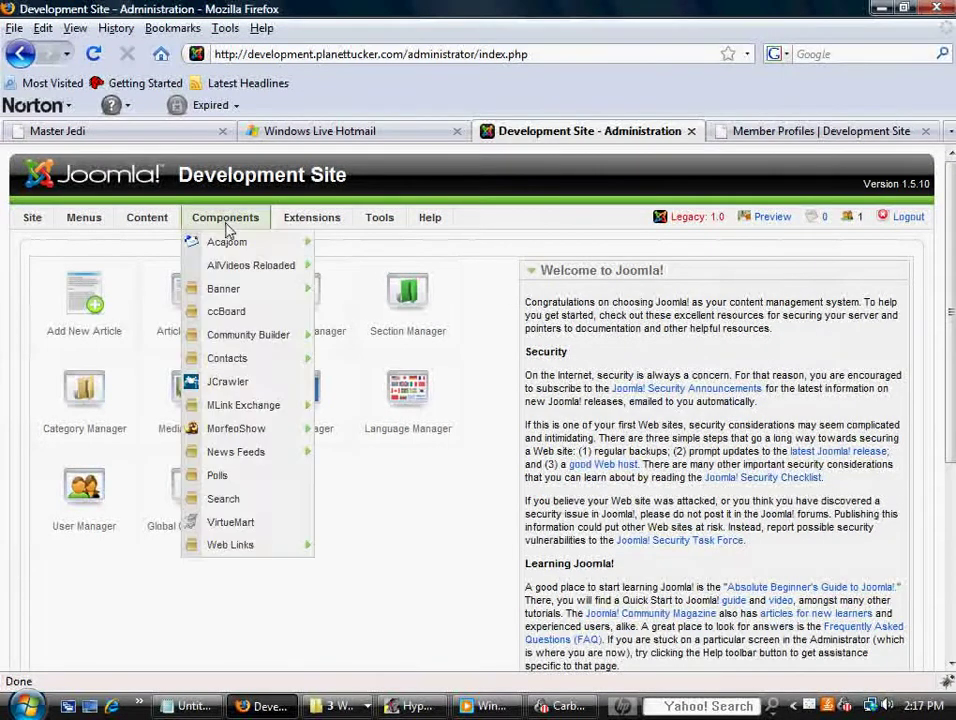
pyautogui.moveTo(228, 335)
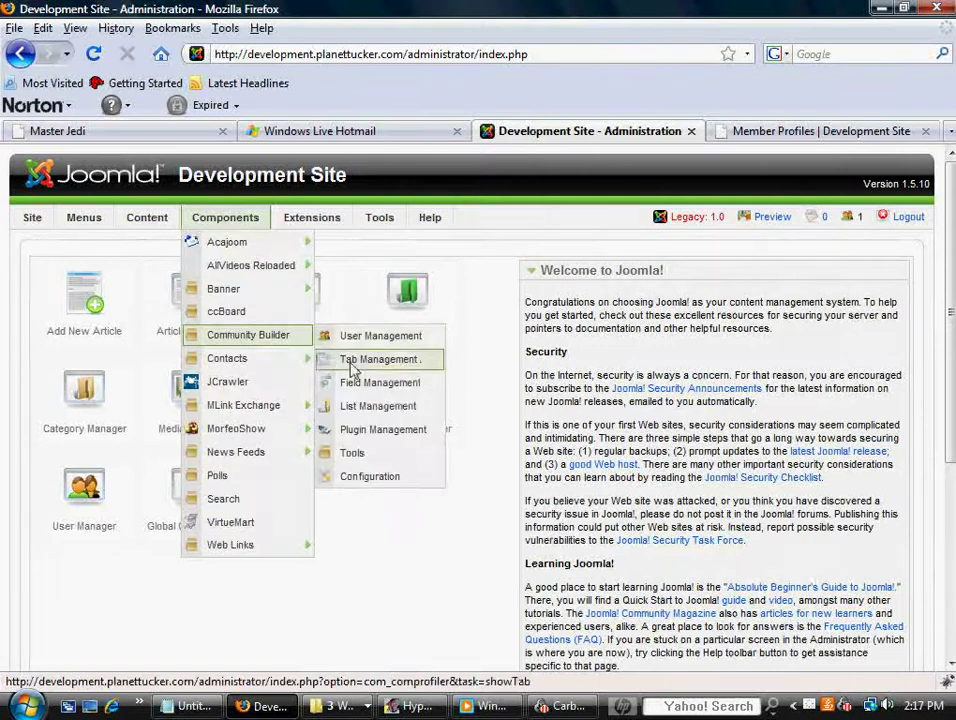
pyautogui.click(362, 408)
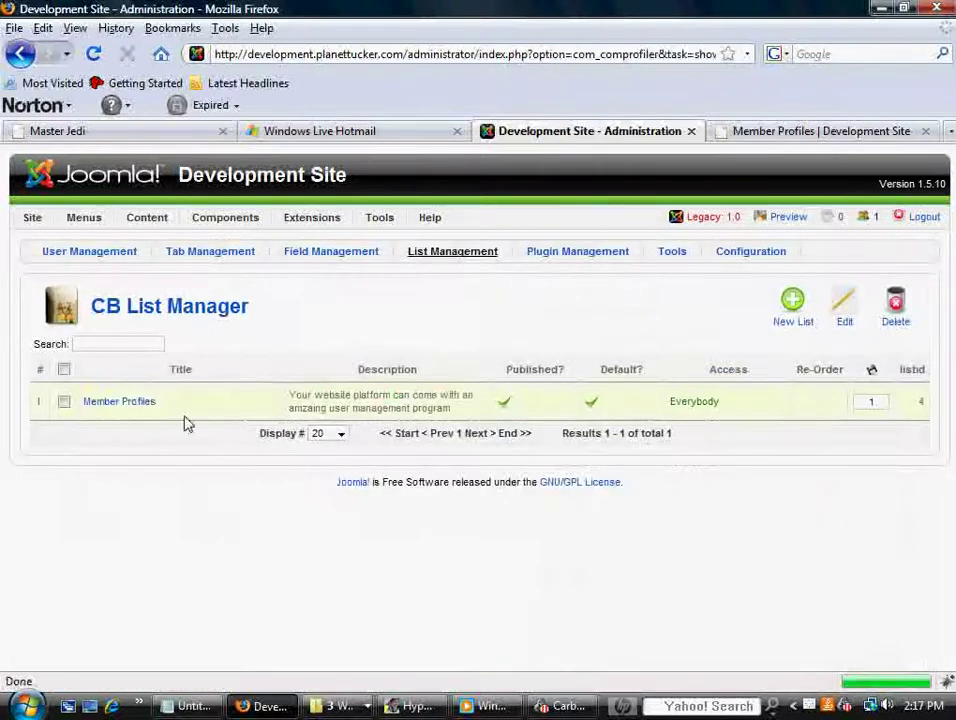
pyautogui.click(138, 406)
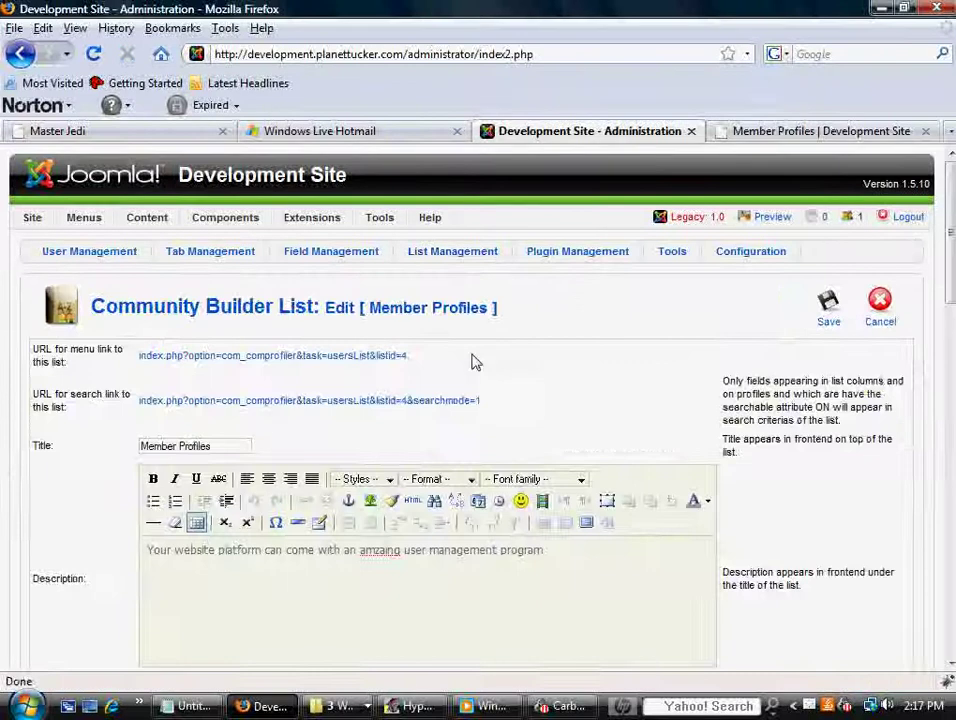
pyautogui.moveTo(415, 357); pyautogui.dragTo(134, 353)
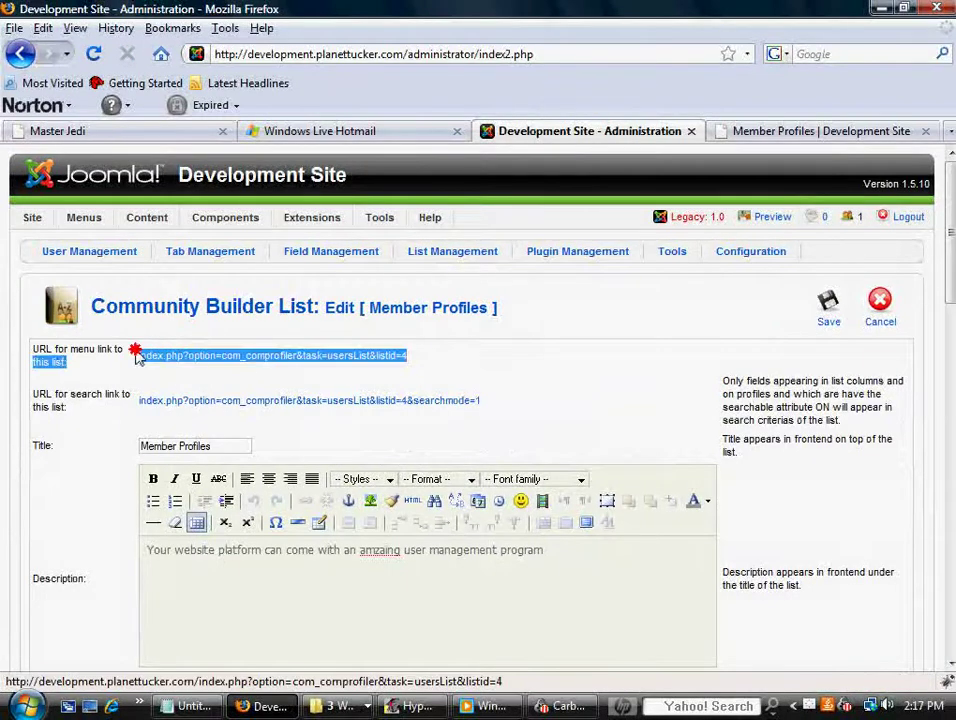
pyautogui.click(145, 378)
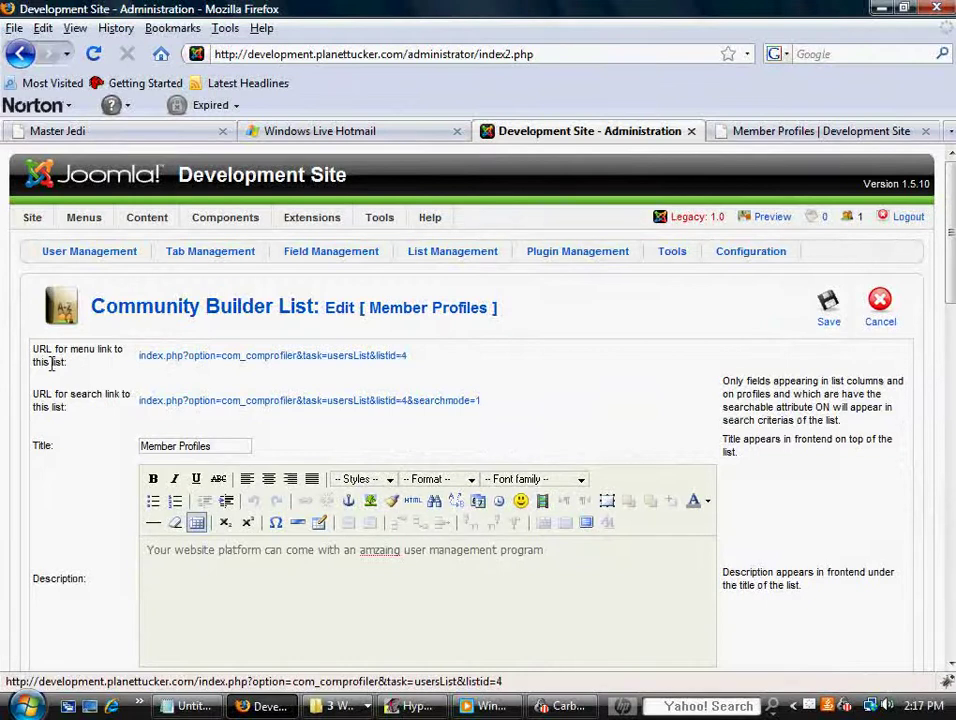
pyautogui.moveTo(412, 357); pyautogui.dragTo(135, 365)
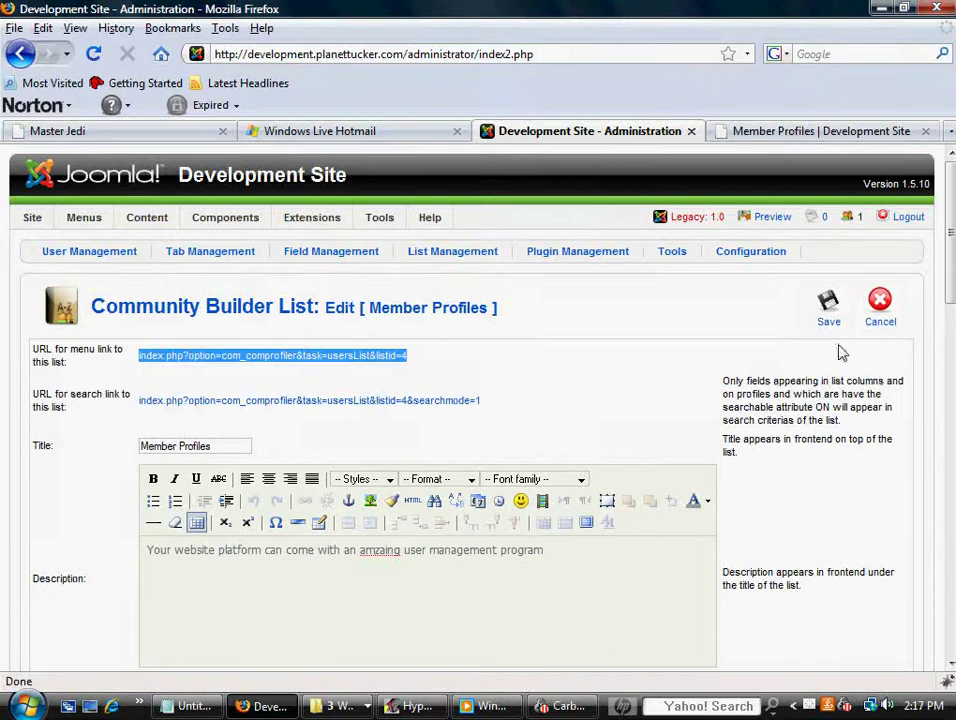
pyautogui.click(874, 304)
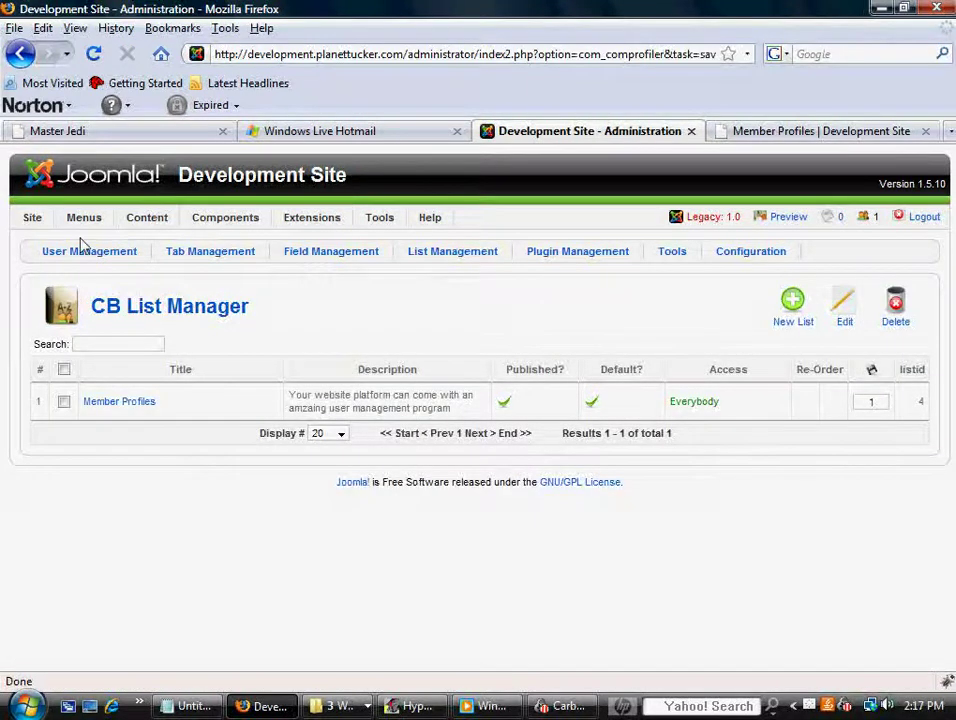
# Step: View the Member Profiles page on the public site, return to Home, and reopen Member Profiles
pyautogui.hotkey('ctrl', 'Tab')
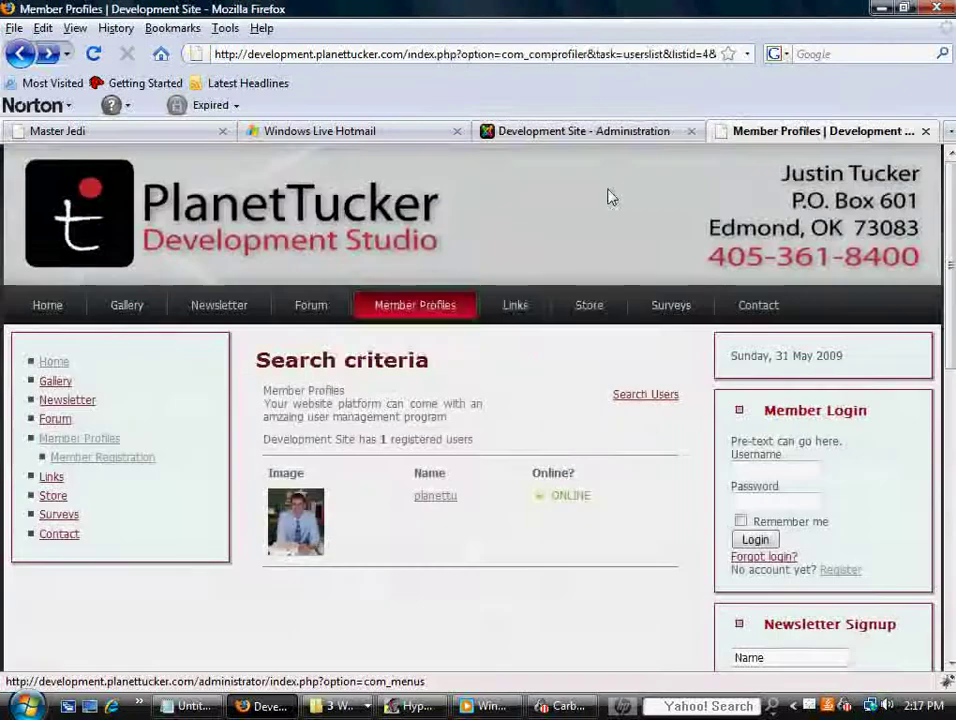
pyautogui.moveTo(452, 303)
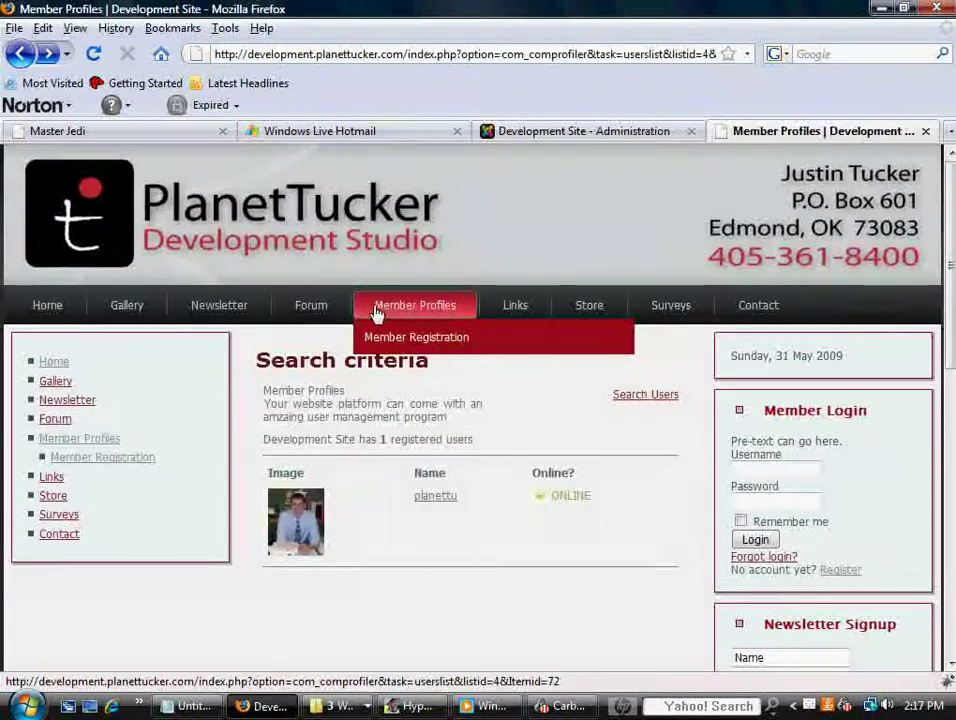
pyautogui.click(430, 310)
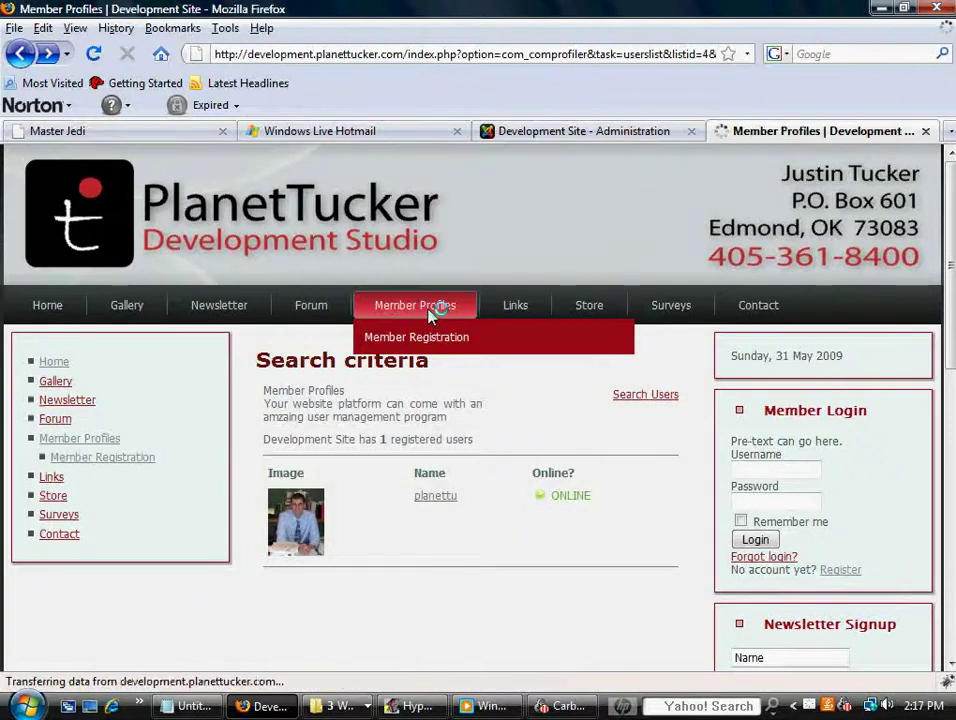
pyautogui.click(55, 308)
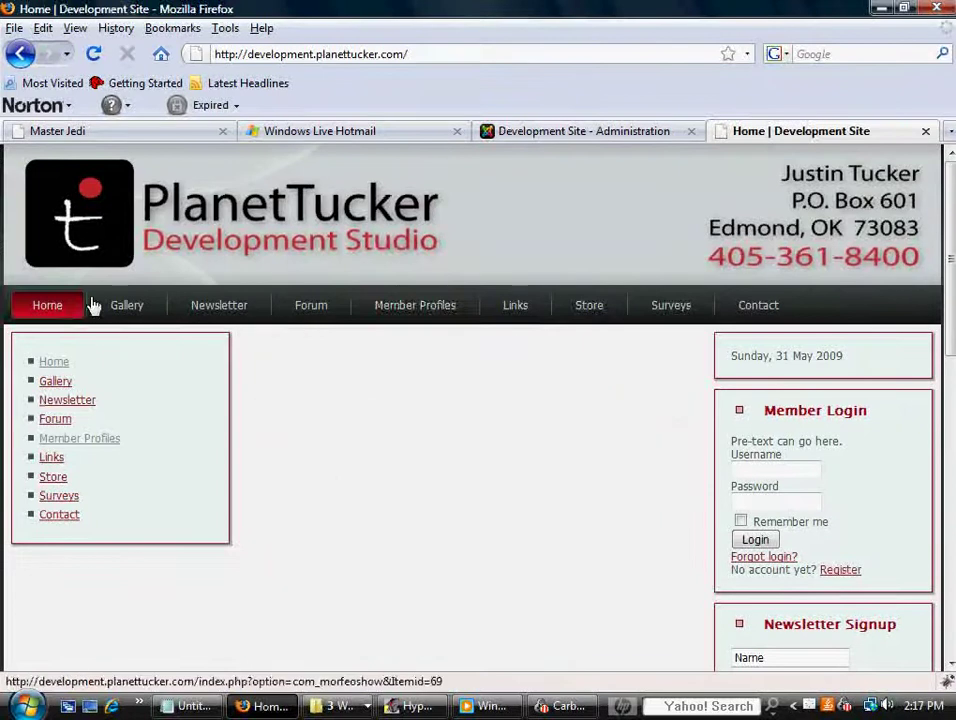
pyautogui.click(418, 312)
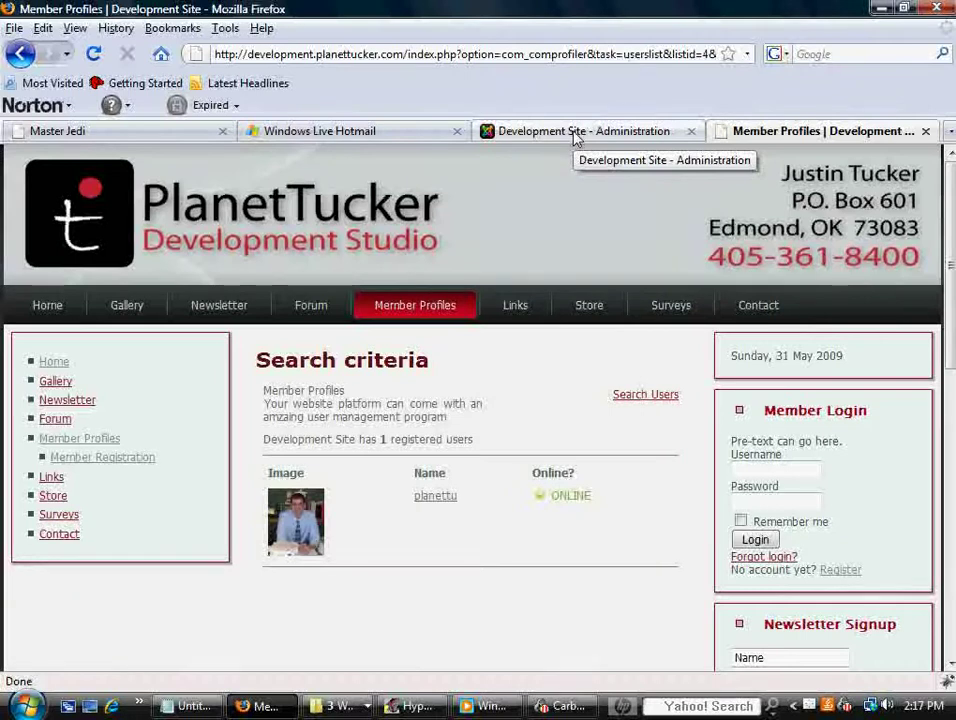
# Step: Review the Main Menu items in the Joomla administration alongside the public Member Profiles page
pyautogui.click(577, 139)
pyautogui.moveTo(96, 222)
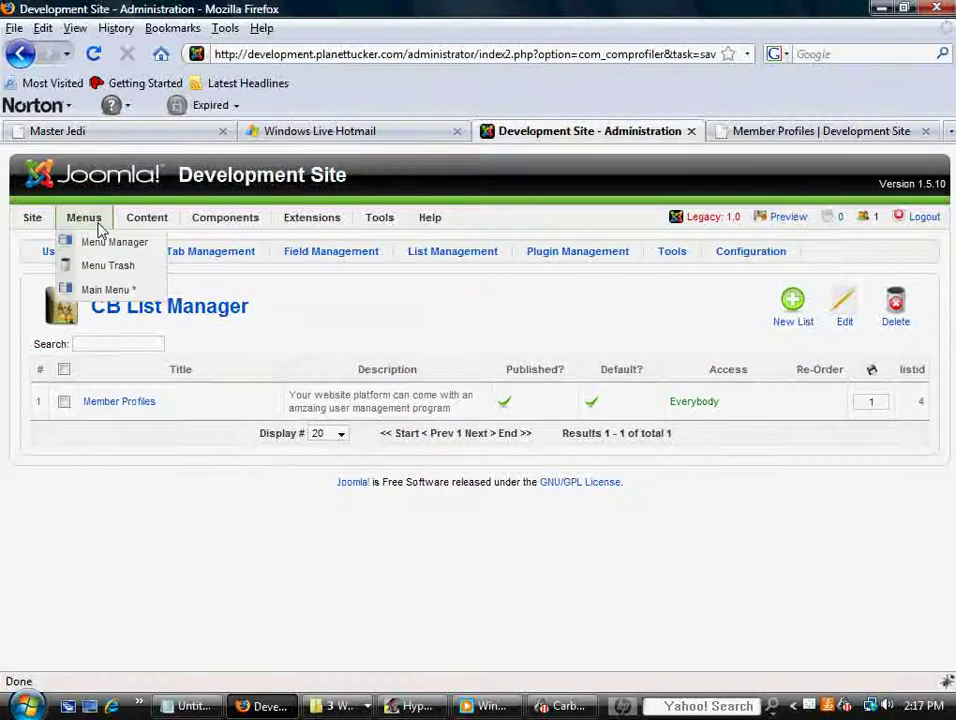
pyautogui.click(90, 285)
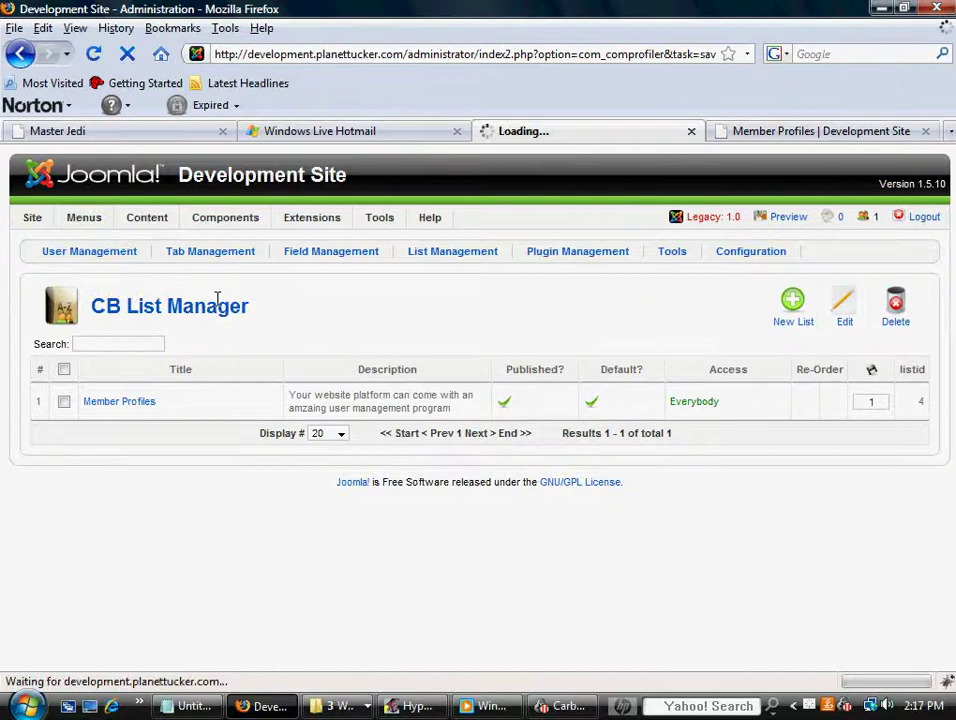
pyautogui.scroll(-3, 241, 397)
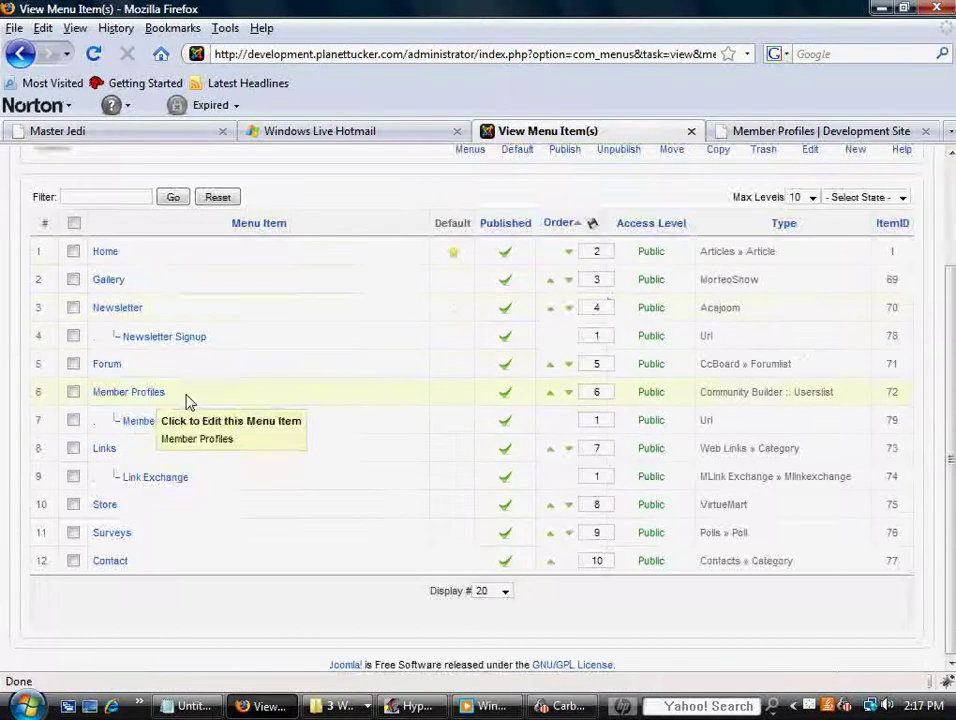
pyautogui.scroll(3, 187, 400)
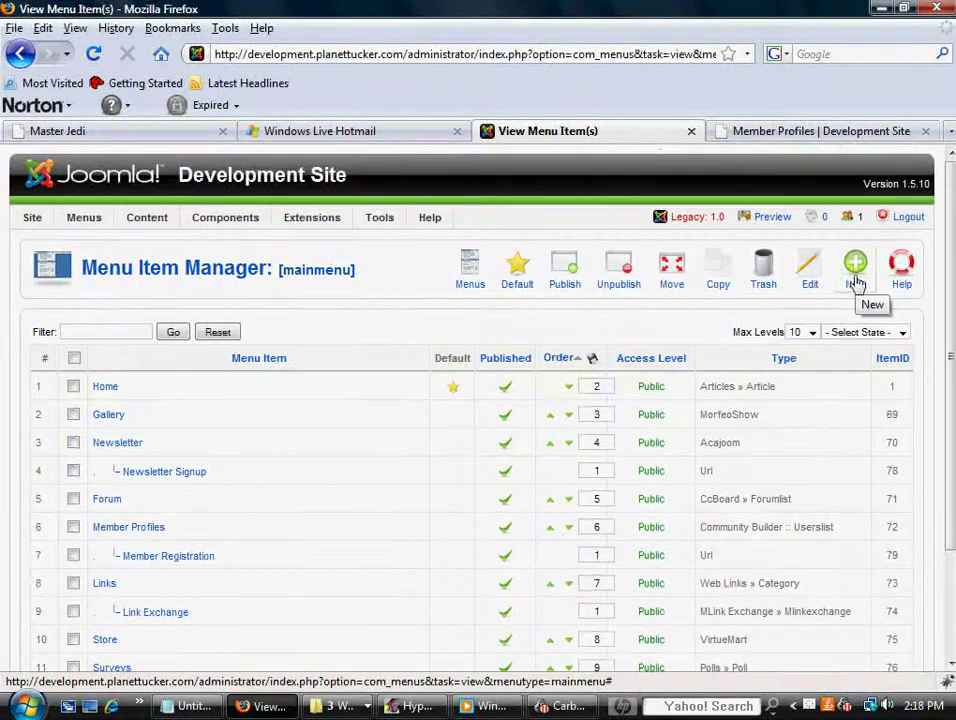
pyautogui.click(826, 133)
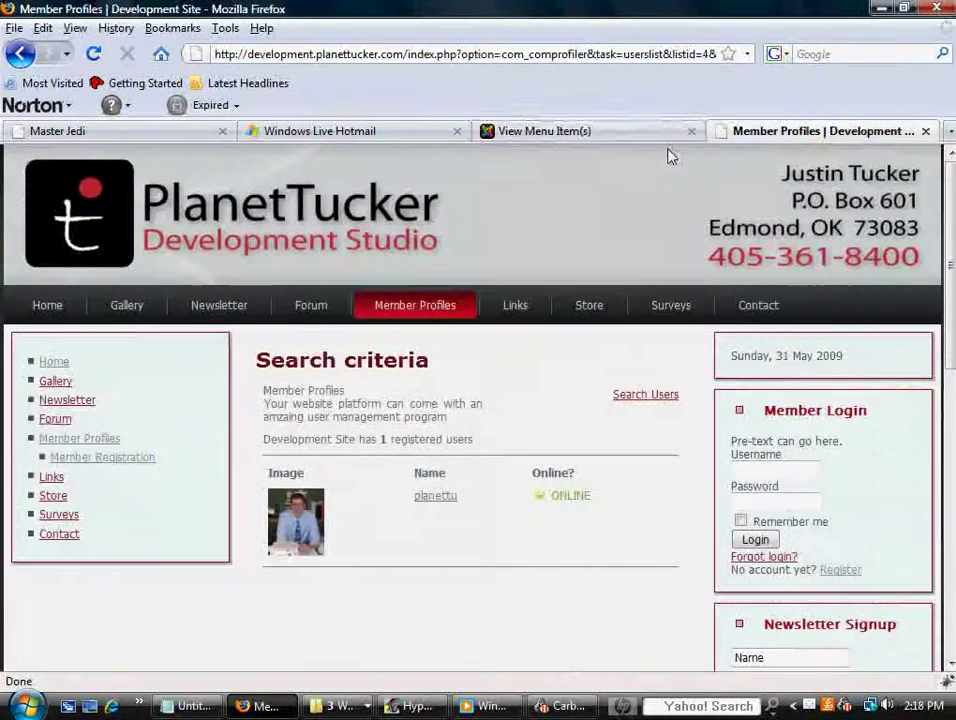
pyautogui.click(640, 133)
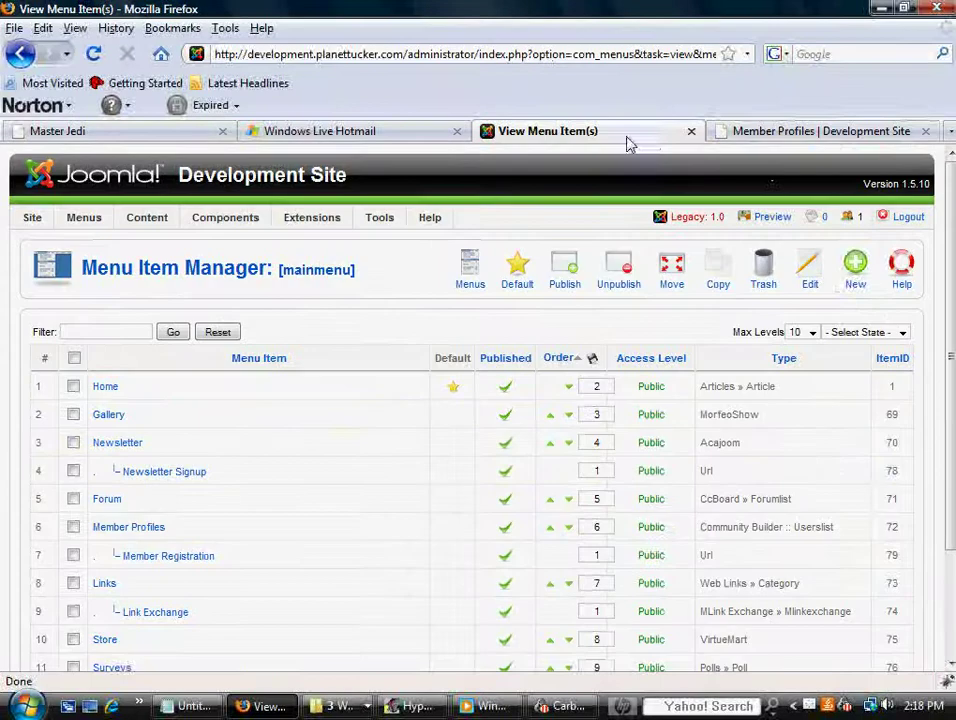
pyautogui.click(853, 273)
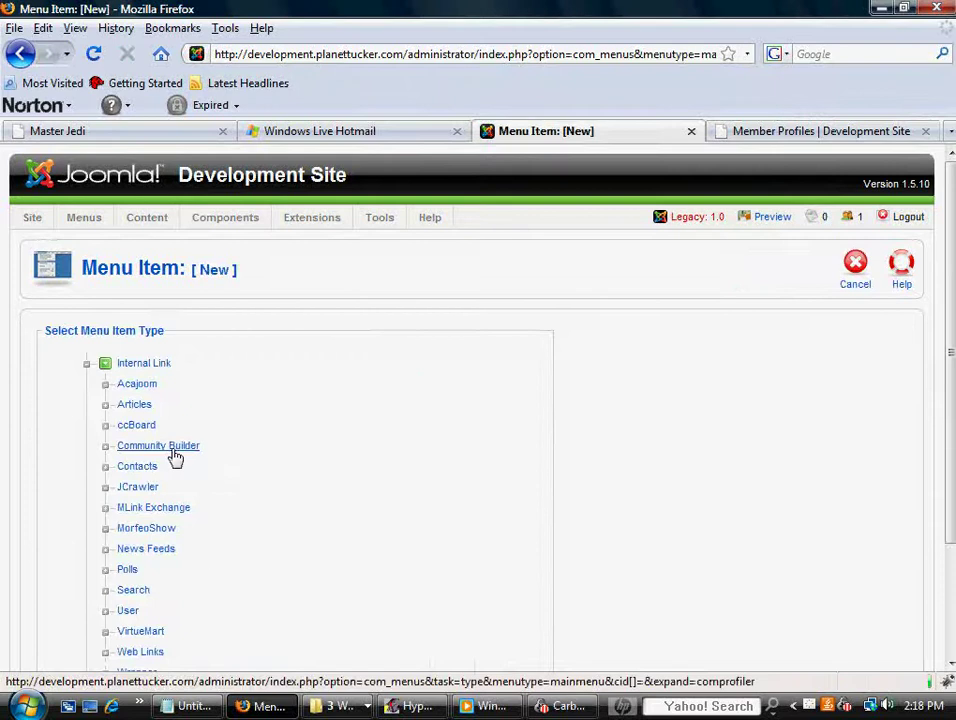
pyautogui.click(177, 452)
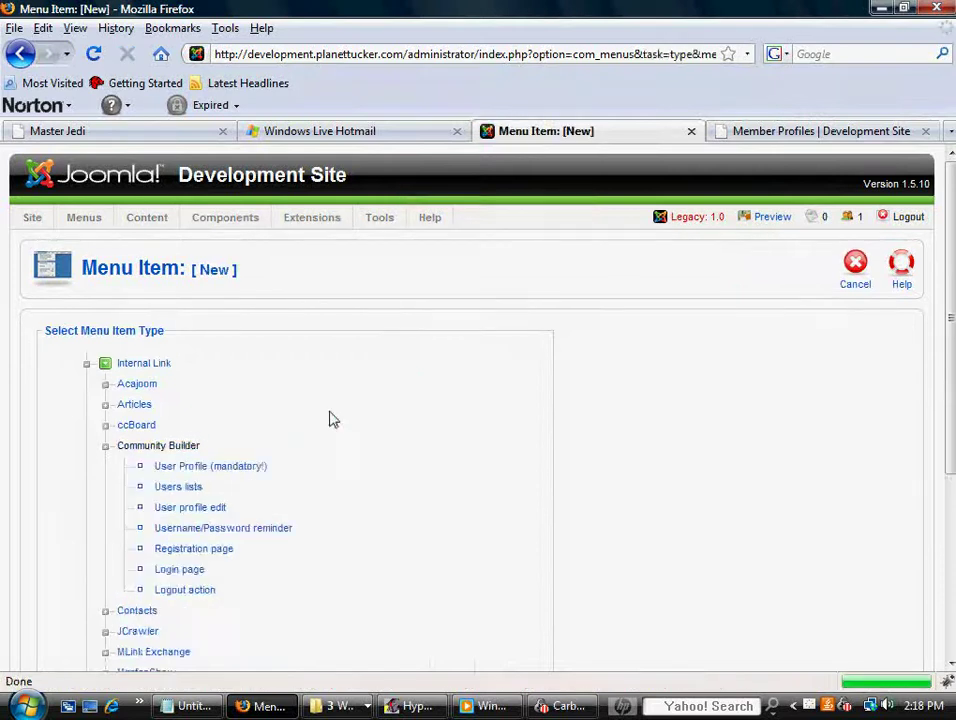
pyautogui.scroll(-2, 300, 400)
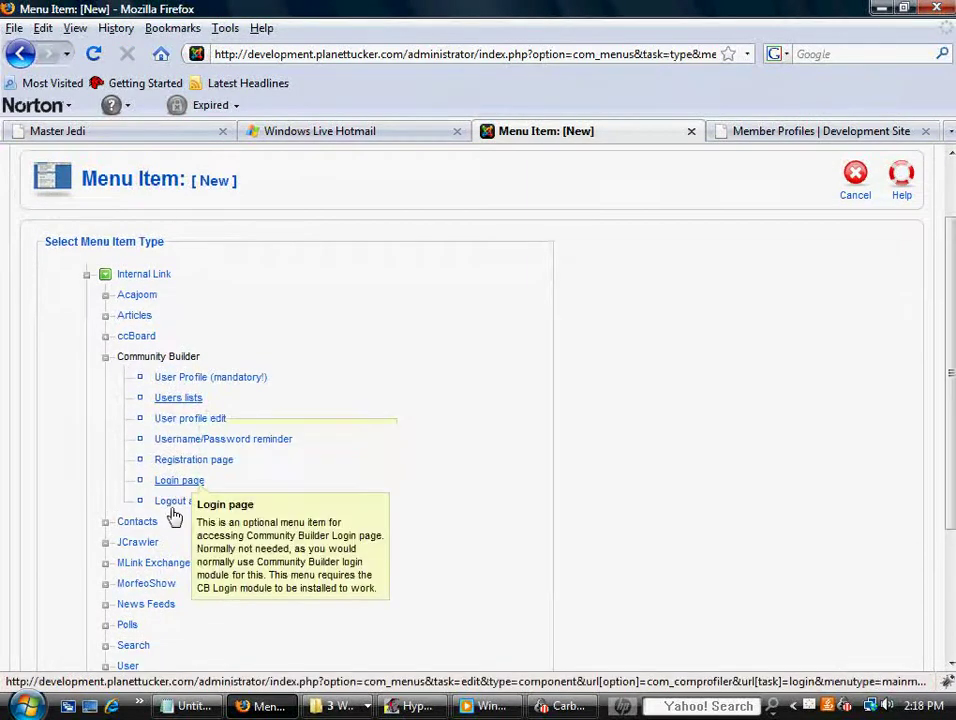
pyautogui.click(175, 402)
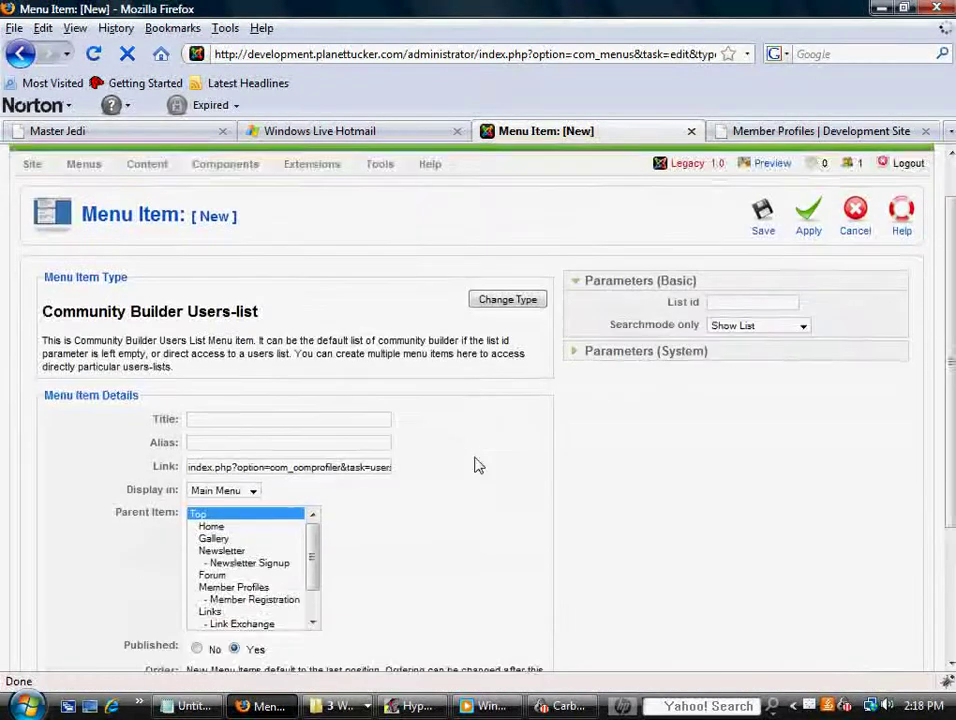
pyautogui.scroll(-1, 478, 465)
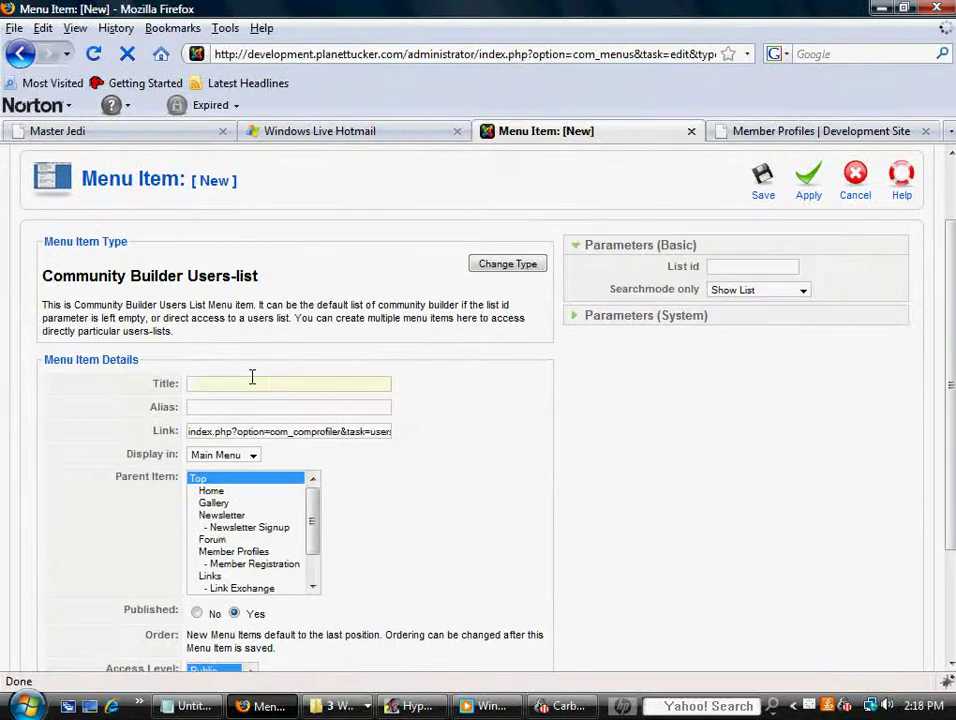
pyautogui.write('List')
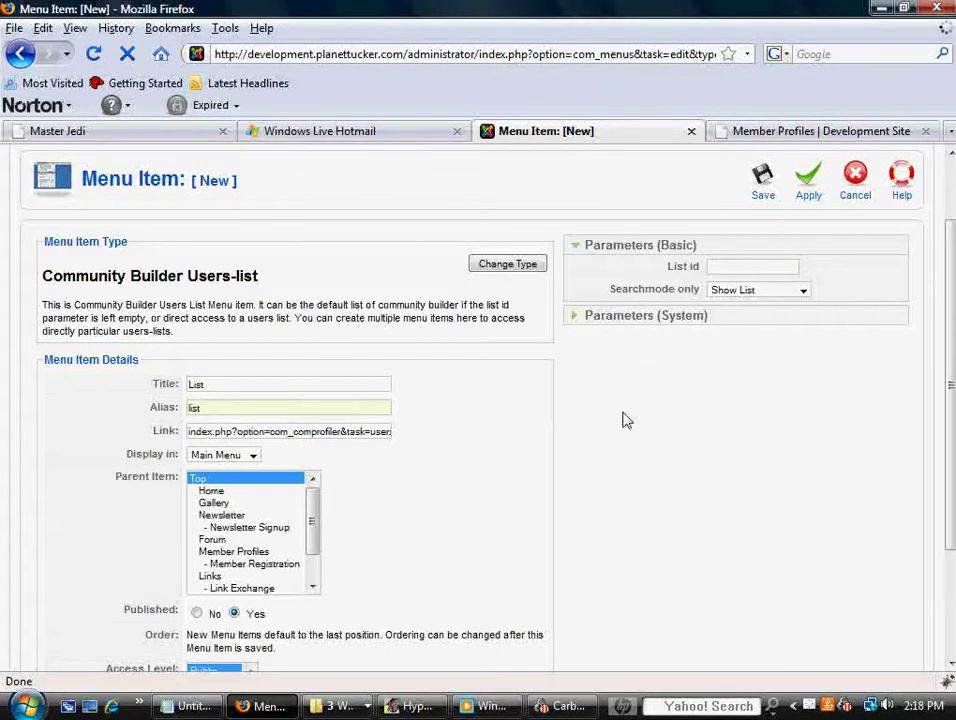
pyautogui.click(732, 264)
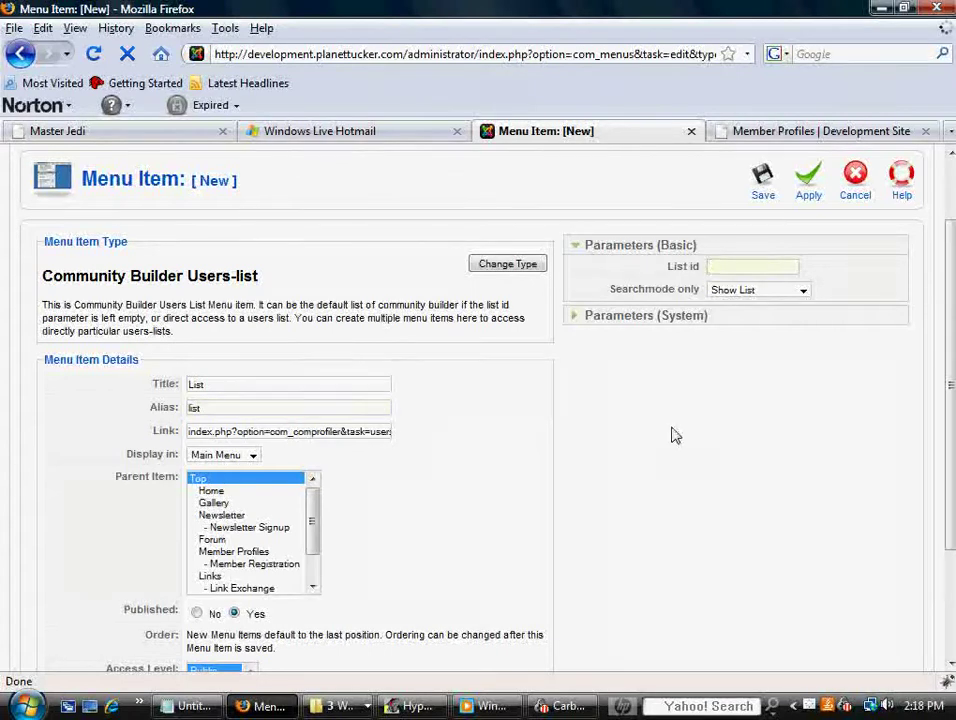
pyautogui.scroll(2, 652, 492)
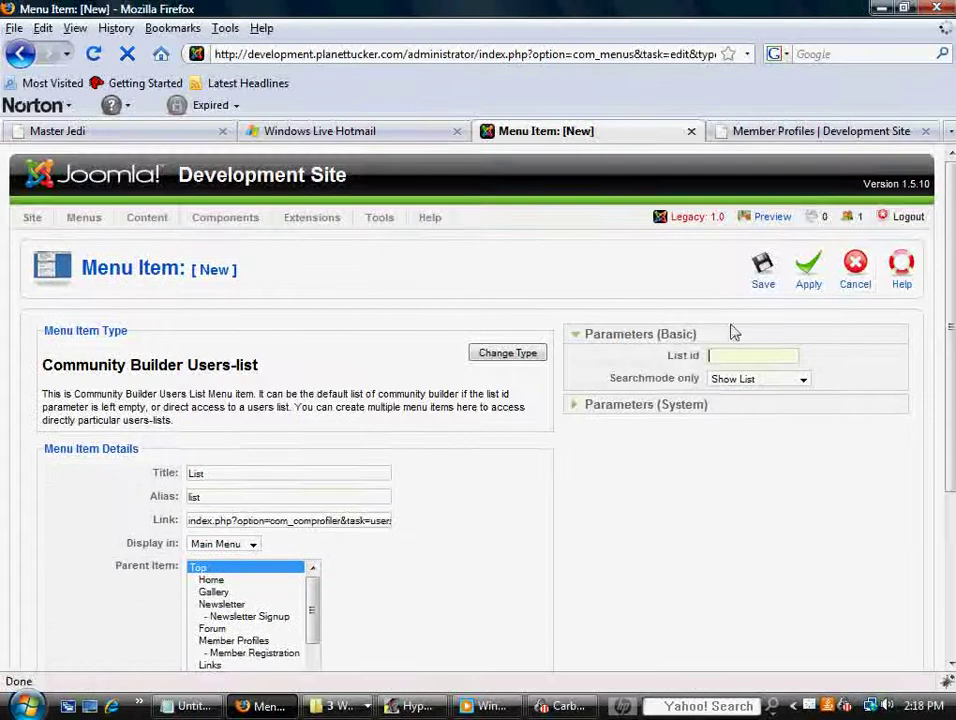
pyautogui.click(855, 265)
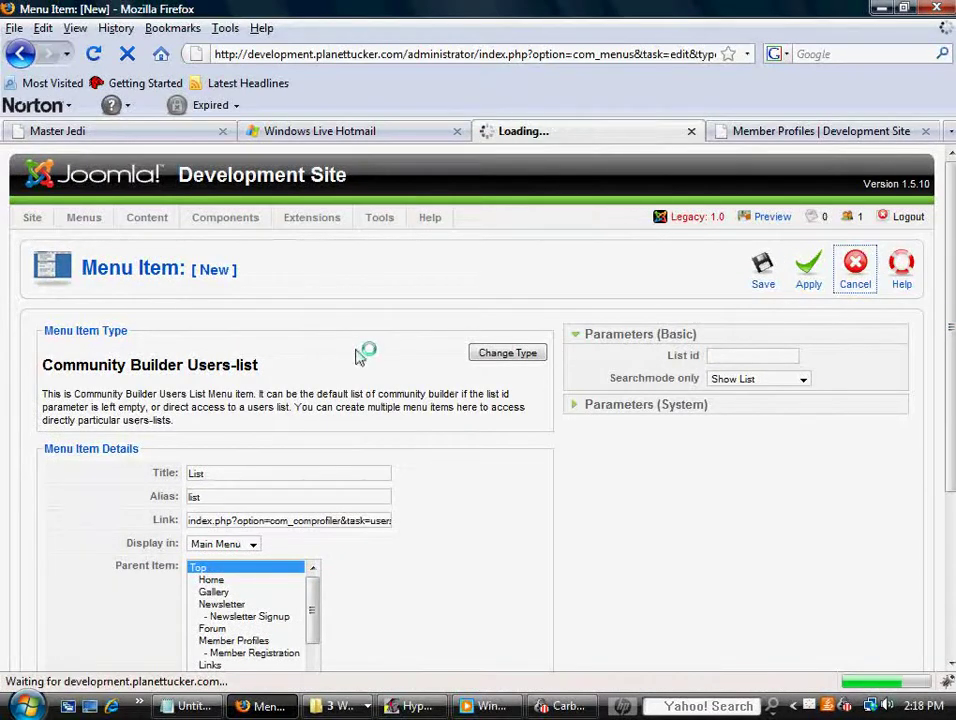
# Step: Look up the listid of the Member Profiles list in Community Builder's List Management
pyautogui.moveTo(228, 216)
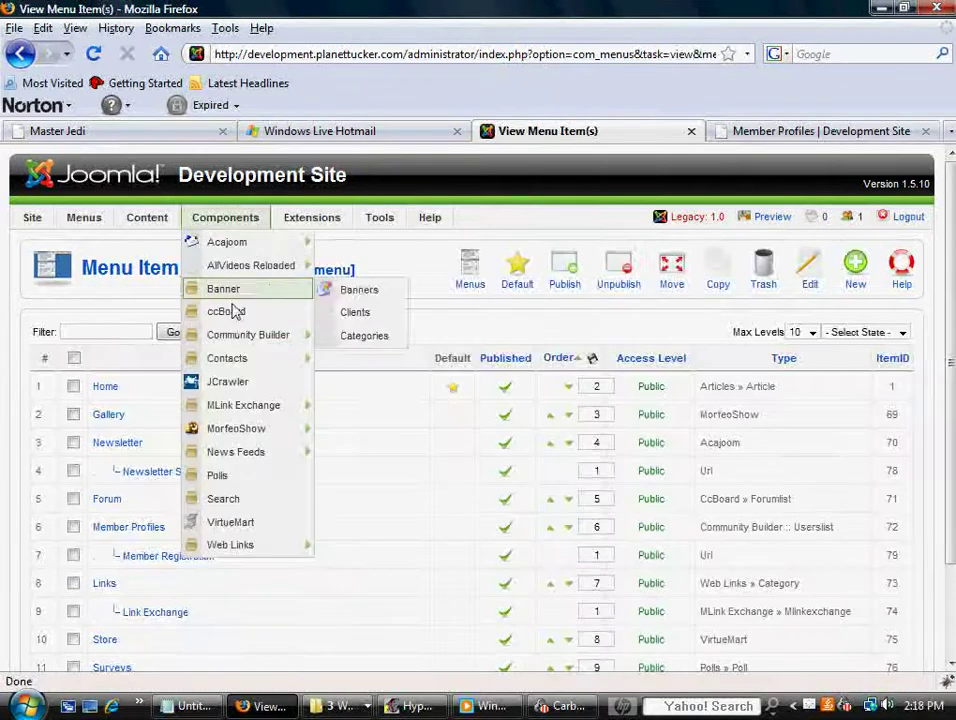
pyautogui.moveTo(277, 336)
pyautogui.click(356, 410)
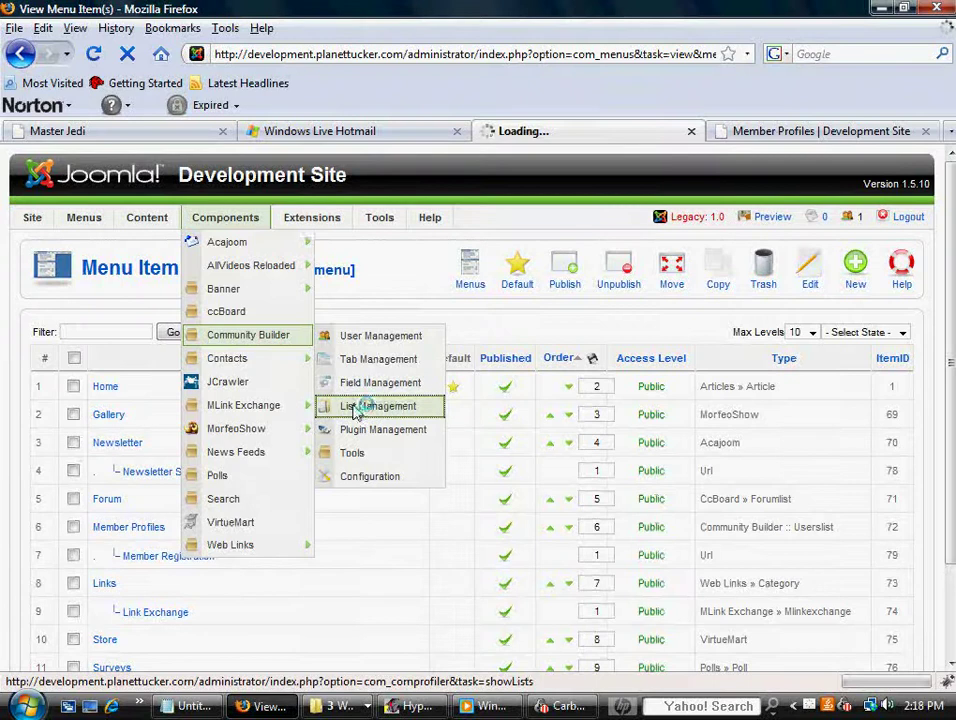
pyautogui.moveTo(895, 369); pyautogui.dragTo(930, 375)
pyautogui.click(920, 401)
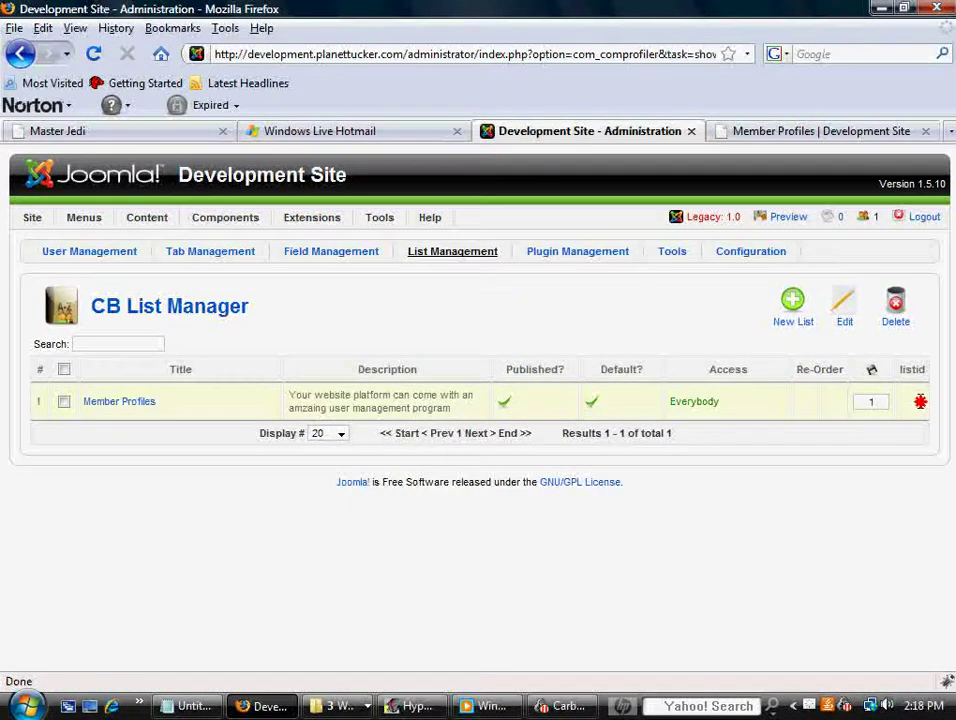
pyautogui.doubleClick(920, 401)
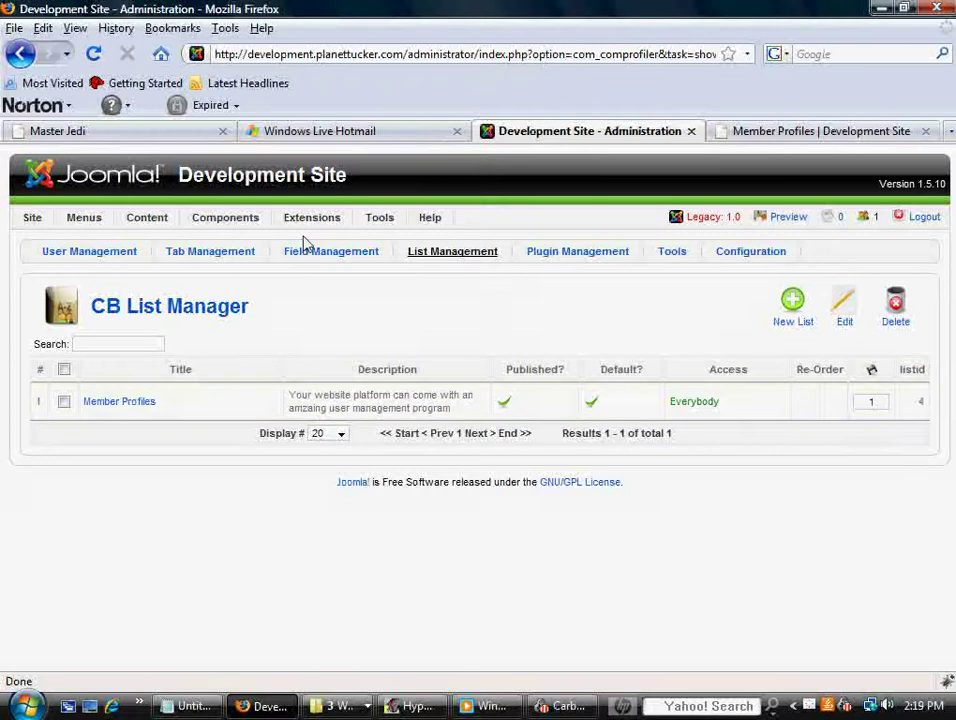
# Step: Start a new main menu item of the Community Builder Users lists type
pyautogui.moveTo(84, 217)
pyautogui.click(100, 289)
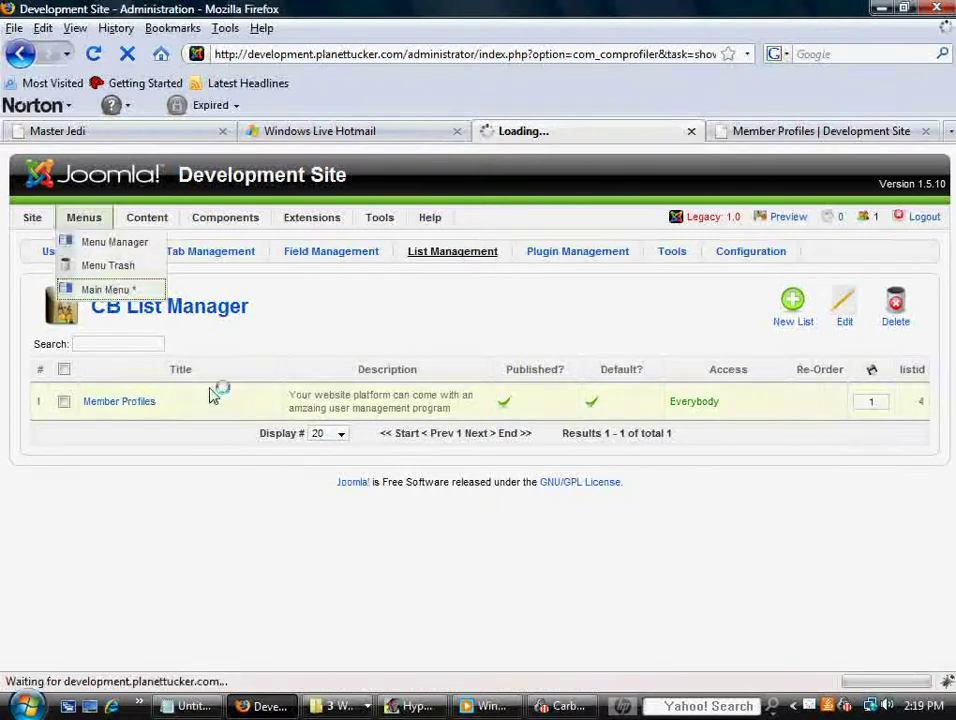
pyautogui.click(855, 278)
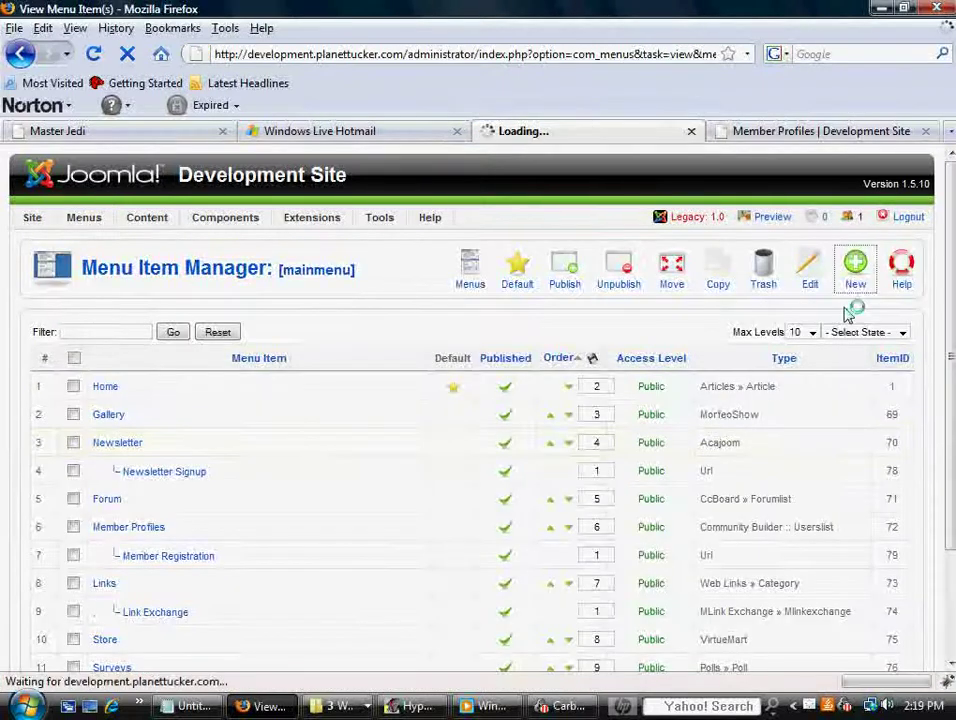
pyautogui.click(186, 447)
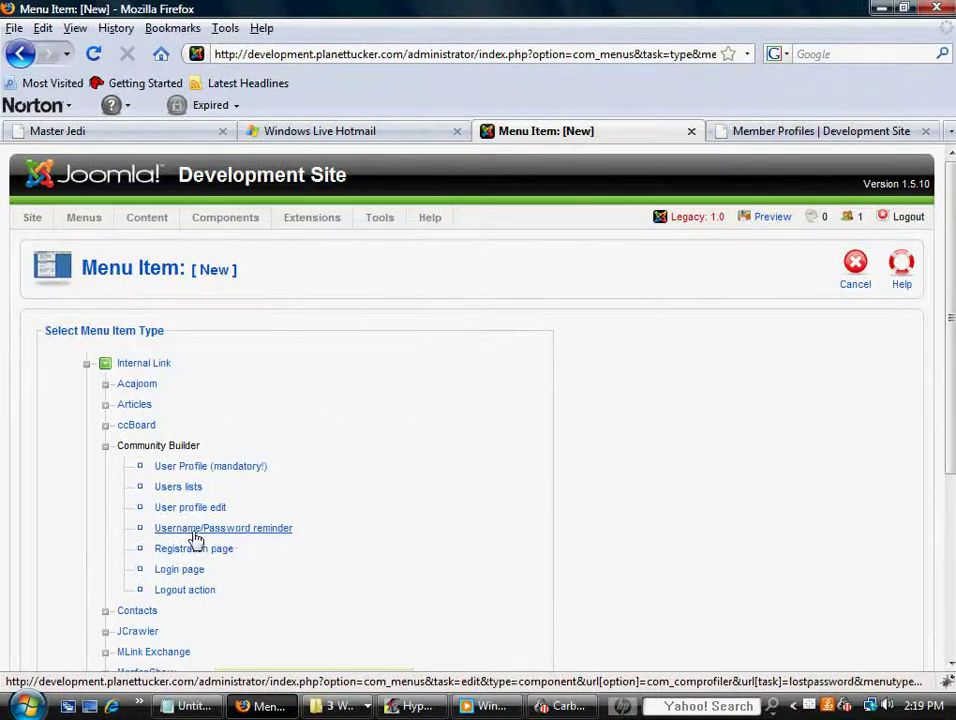
pyautogui.moveTo(187, 515)
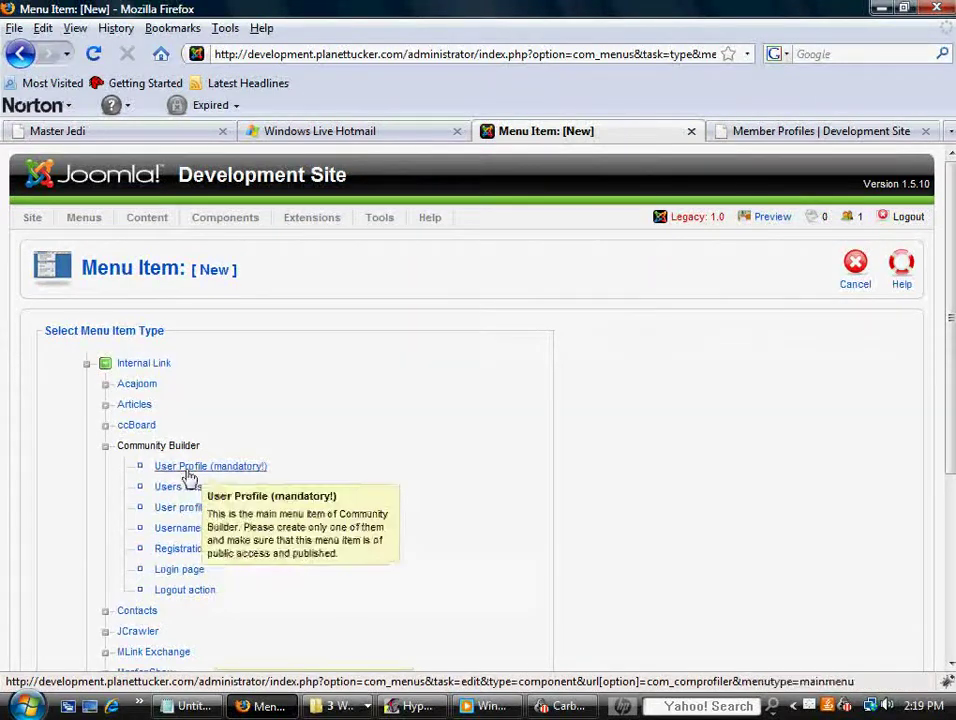
pyautogui.click(185, 488)
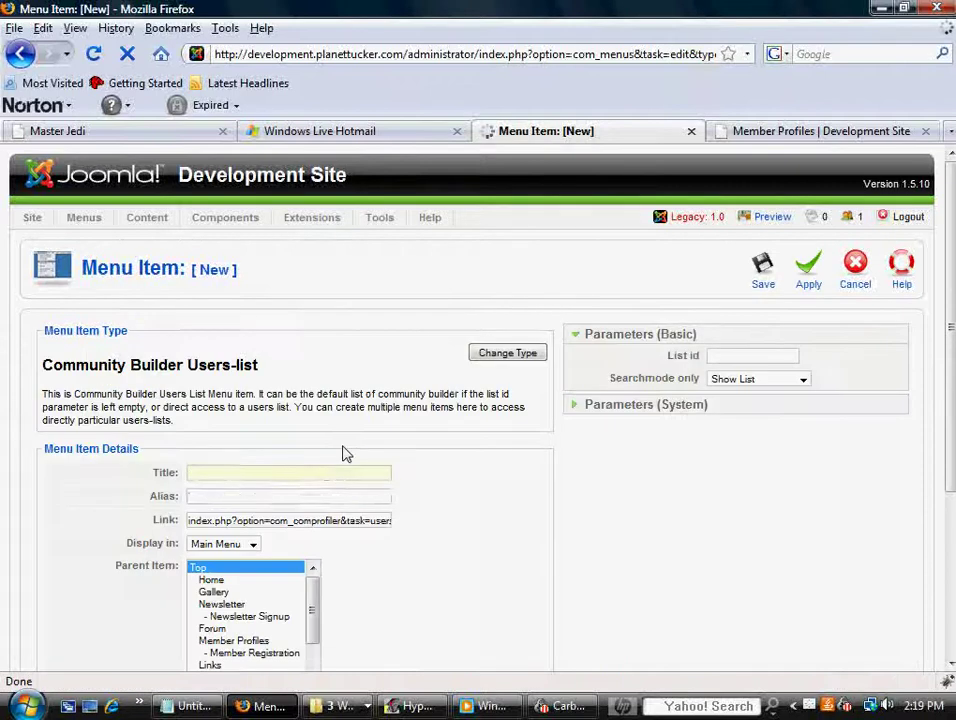
# Step: Title the menu item List with alias list, set its List id to 4, and apply it
pyautogui.write('List')
pyautogui.press('Tab')
pyautogui.write('li')
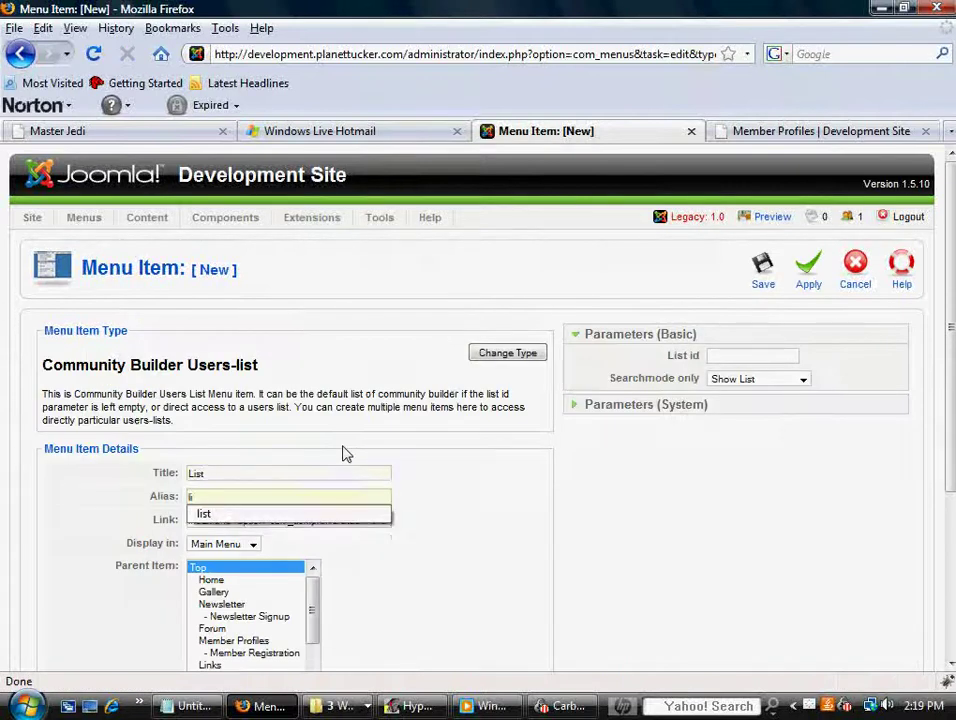
pyautogui.write('st')
pyautogui.click(731, 355)
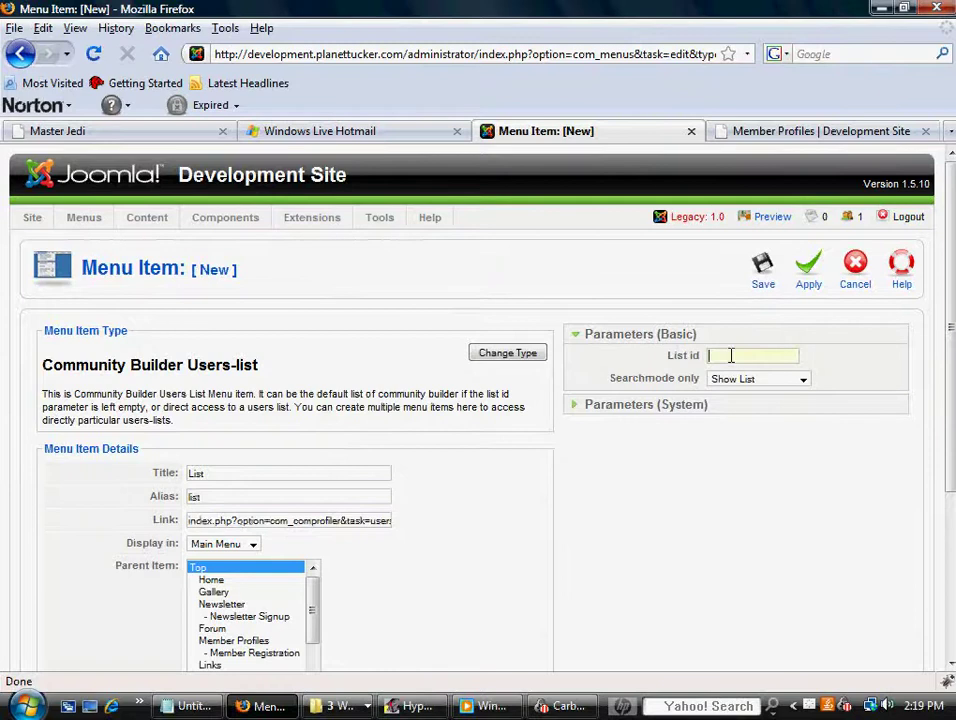
pyautogui.write('4')
pyautogui.click(807, 285)
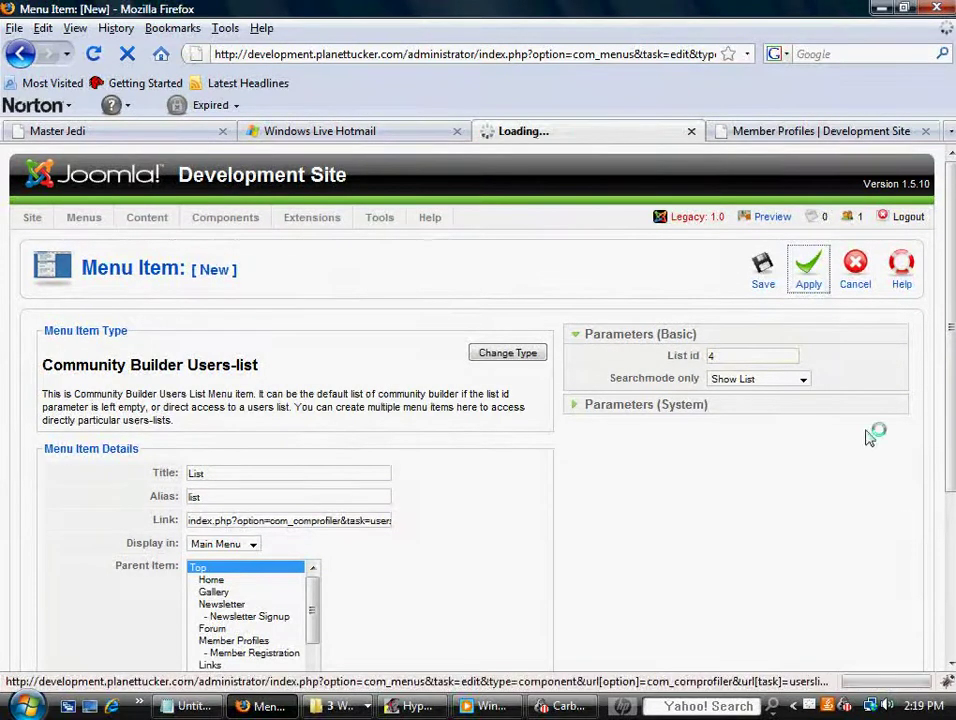
# Step: Reload the public site's Home page, open the new List menu item, and look over its member list
pyautogui.click(788, 130)
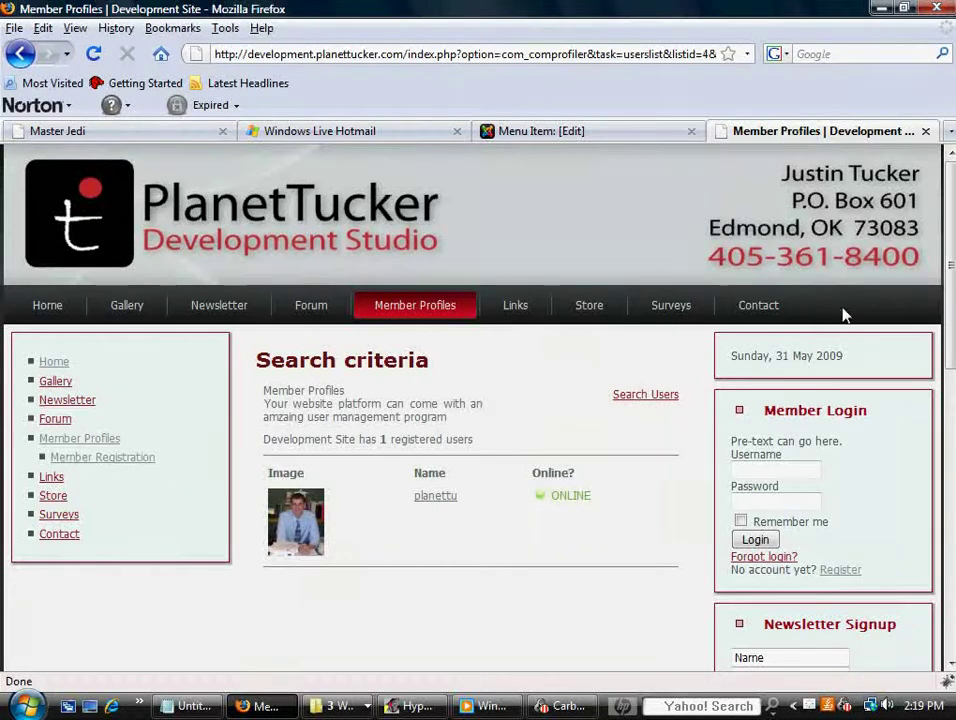
pyautogui.click(45, 309)
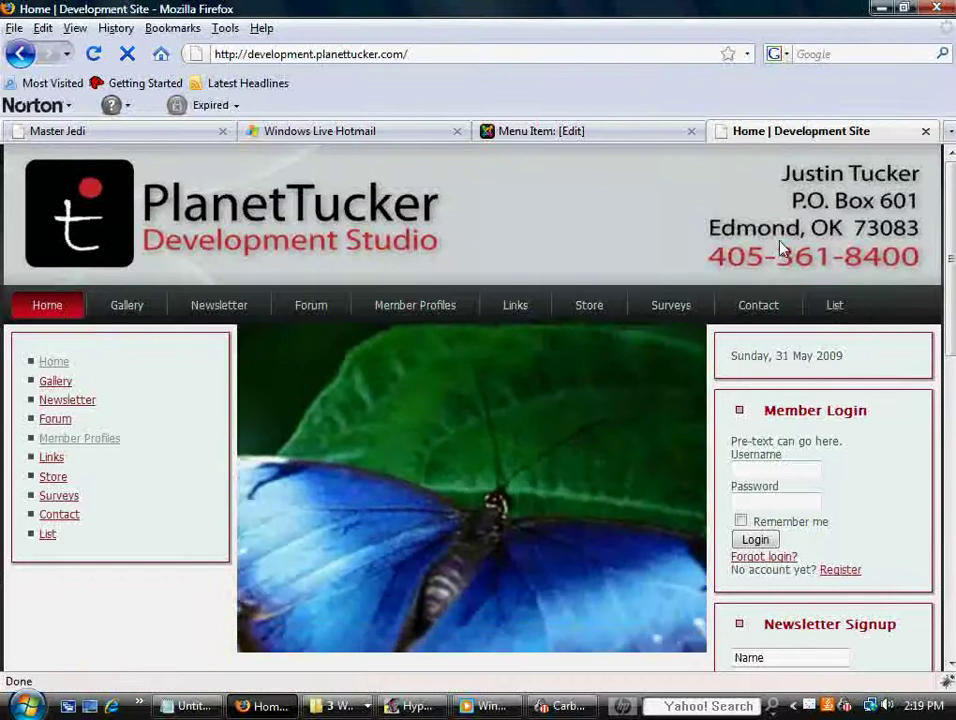
pyautogui.moveTo(360, 309)
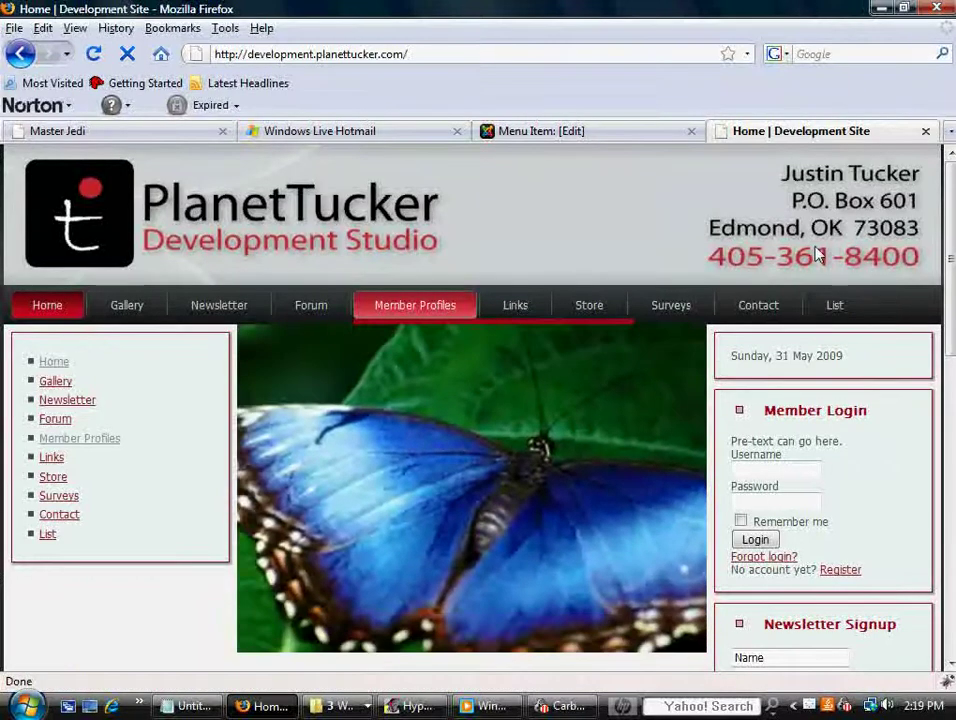
pyautogui.click(838, 312)
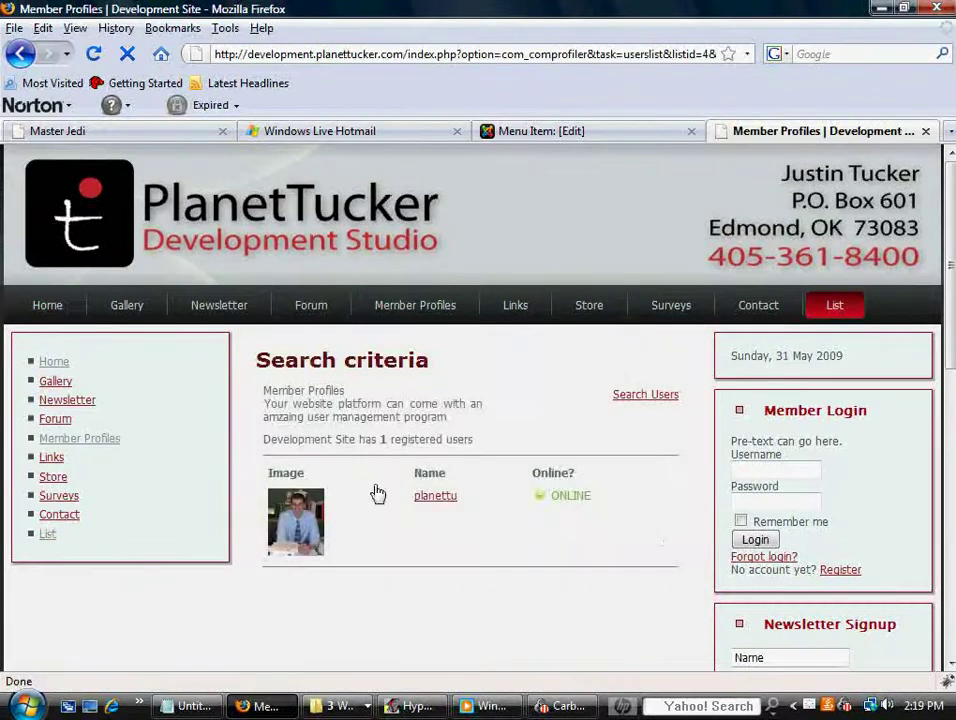
pyautogui.scroll(-4, 375, 491)
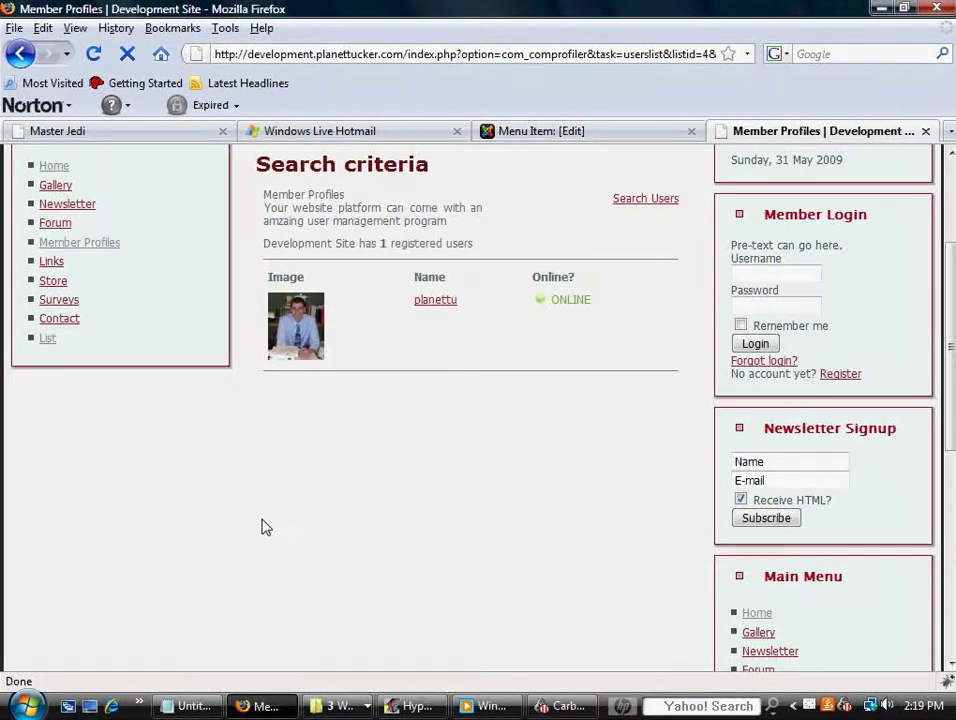
pyautogui.scroll(-4, 371, 540)
pyautogui.scroll(8, 292, 561)
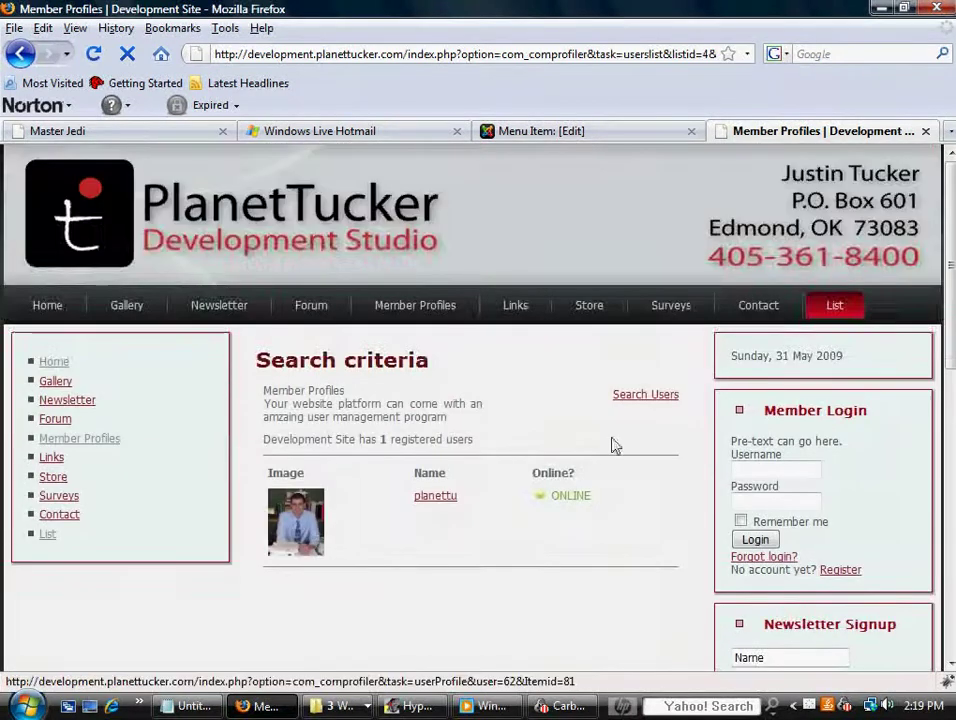
# Step: Close the List menu item in the Joomla administration and move it from the main menu to the trash
pyautogui.click(588, 131)
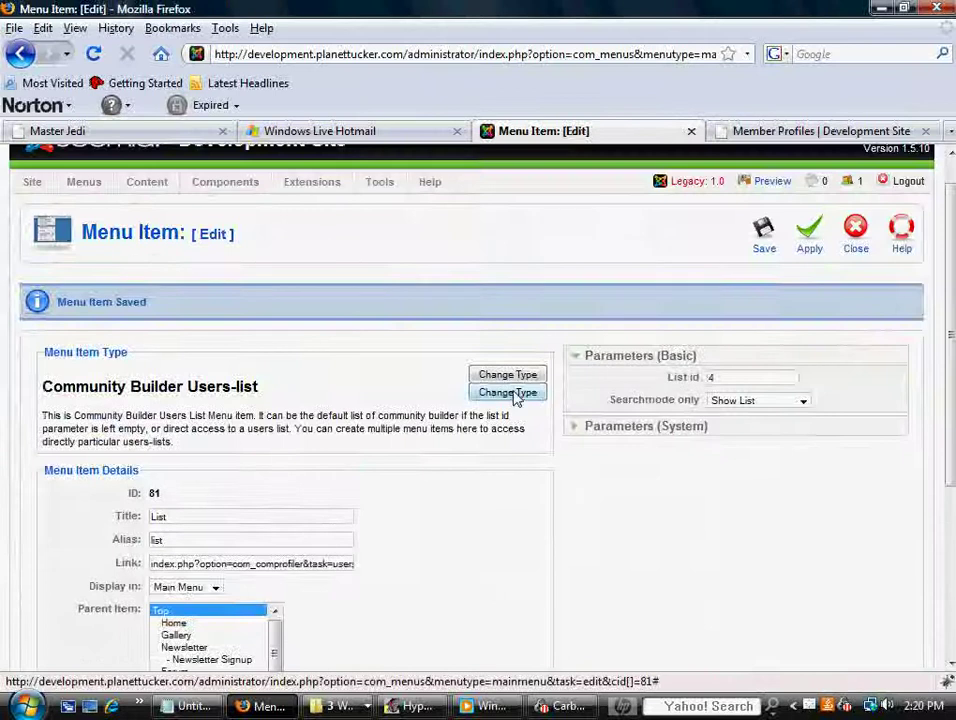
pyautogui.click(810, 271)
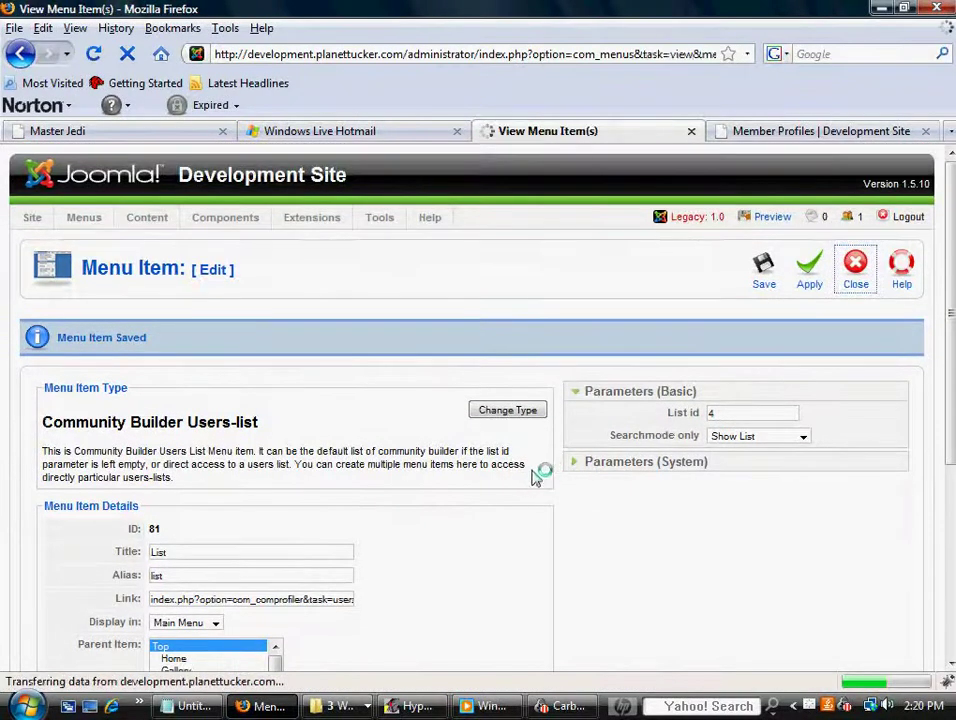
pyautogui.scroll(-3, 350, 548)
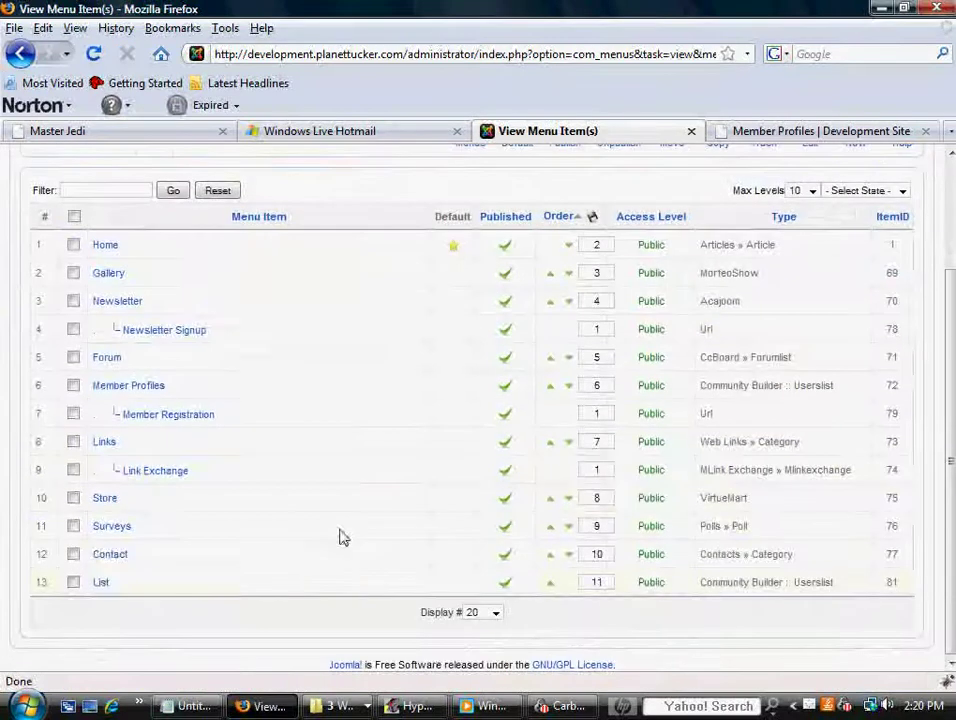
pyautogui.click(76, 583)
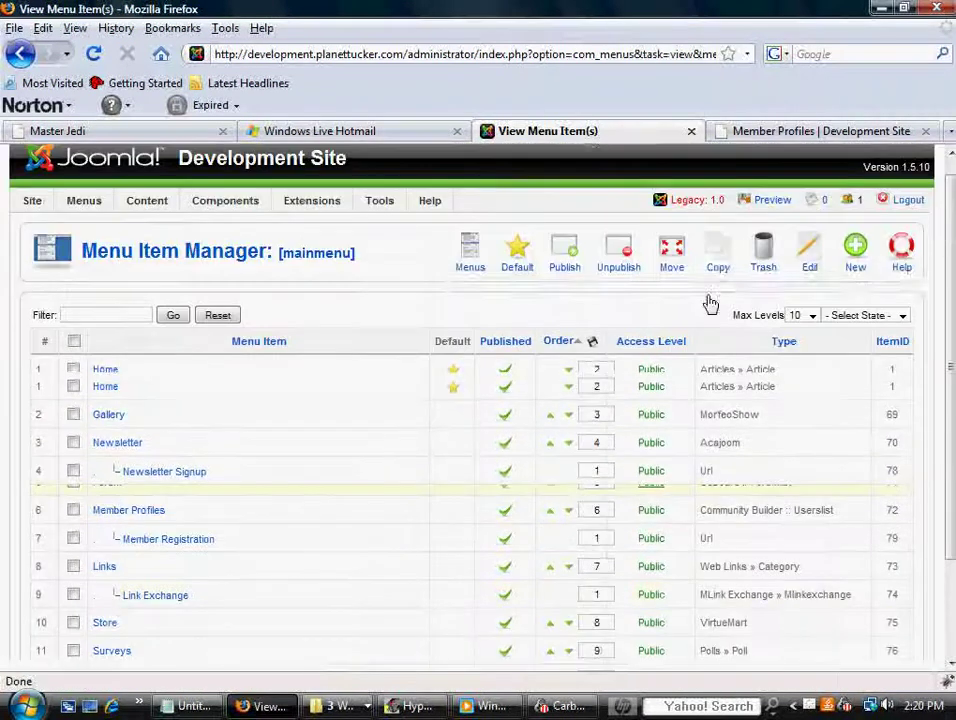
pyautogui.click(763, 258)
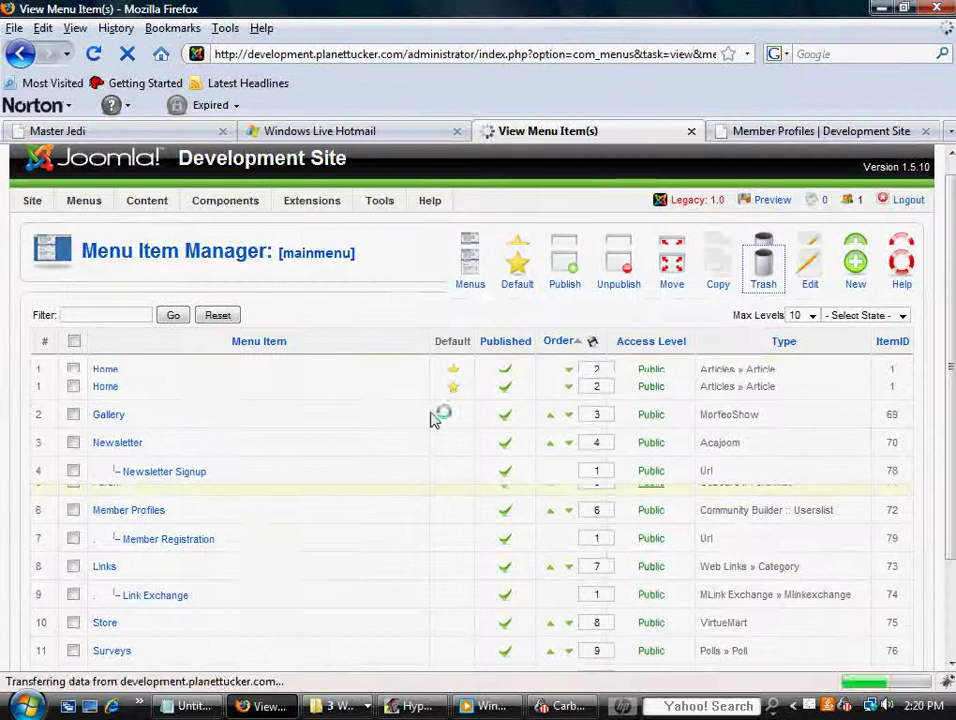
pyautogui.scroll(-3, 400, 444)
pyautogui.scroll(3, 592, 272)
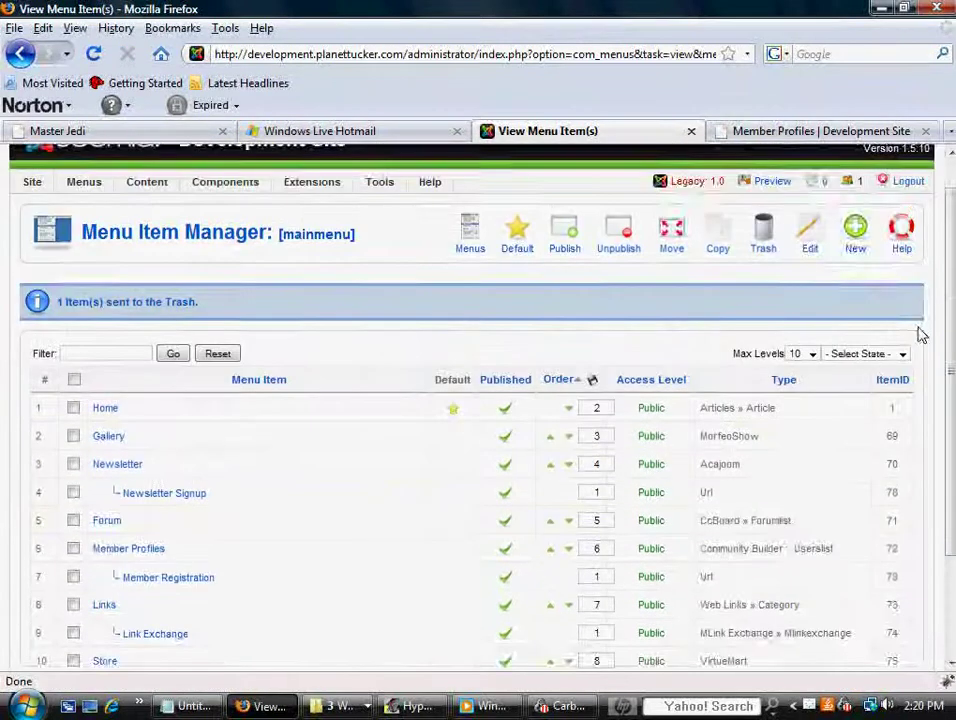
# Step: Start a new main menu item of the External Link type
pyautogui.click(850, 272)
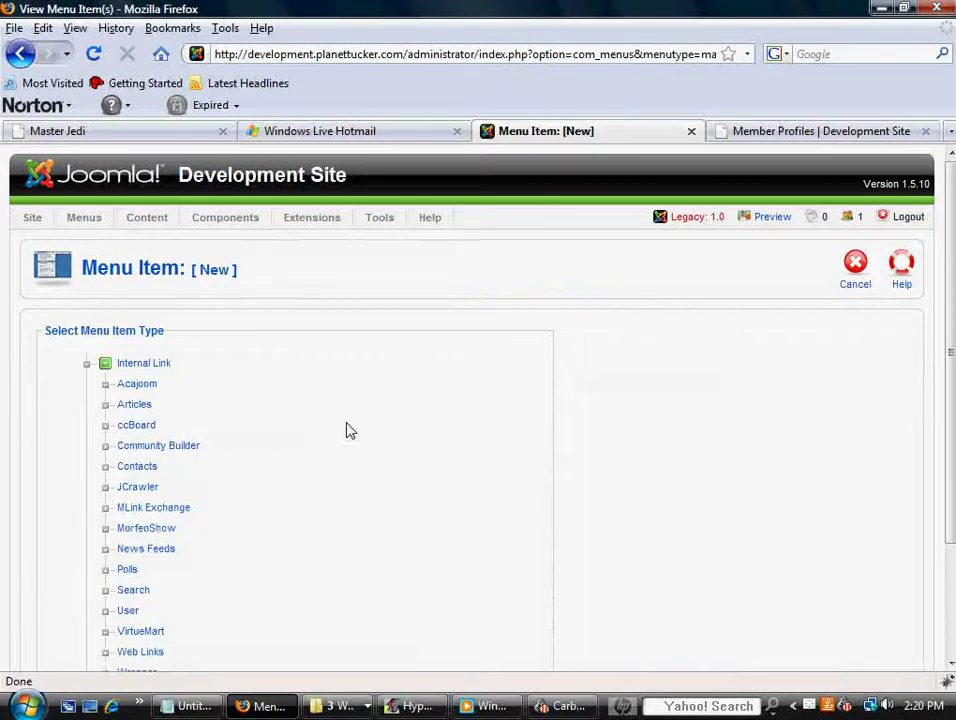
pyautogui.scroll(-3, 346, 430)
pyautogui.click(141, 549)
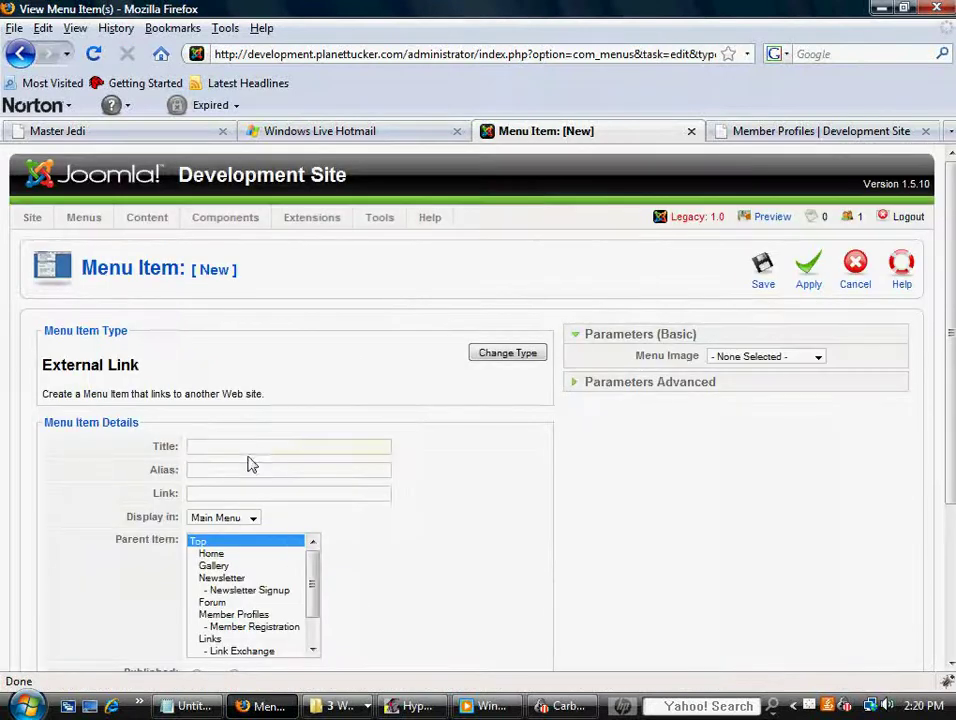
# Step: Title the item Link with alias link, and set its link to index.php?option=com_comprofiler&task=usersList&listid=4
pyautogui.click(256, 442)
pyautogui.write('Link')
pyautogui.press('Tab')
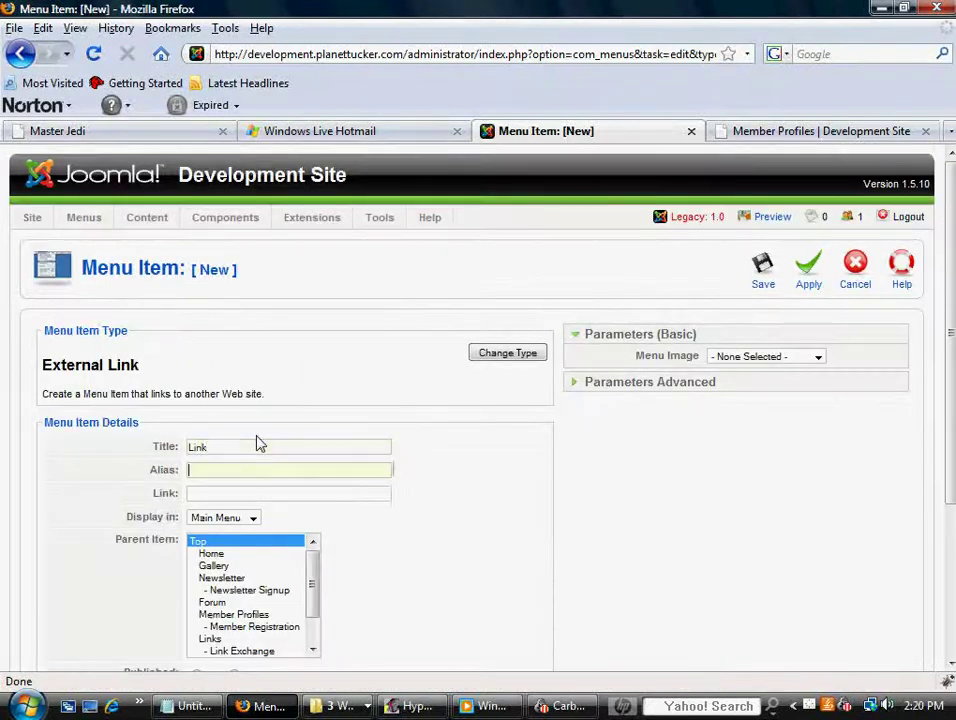
pyautogui.write('link')
pyautogui.press('Tab')
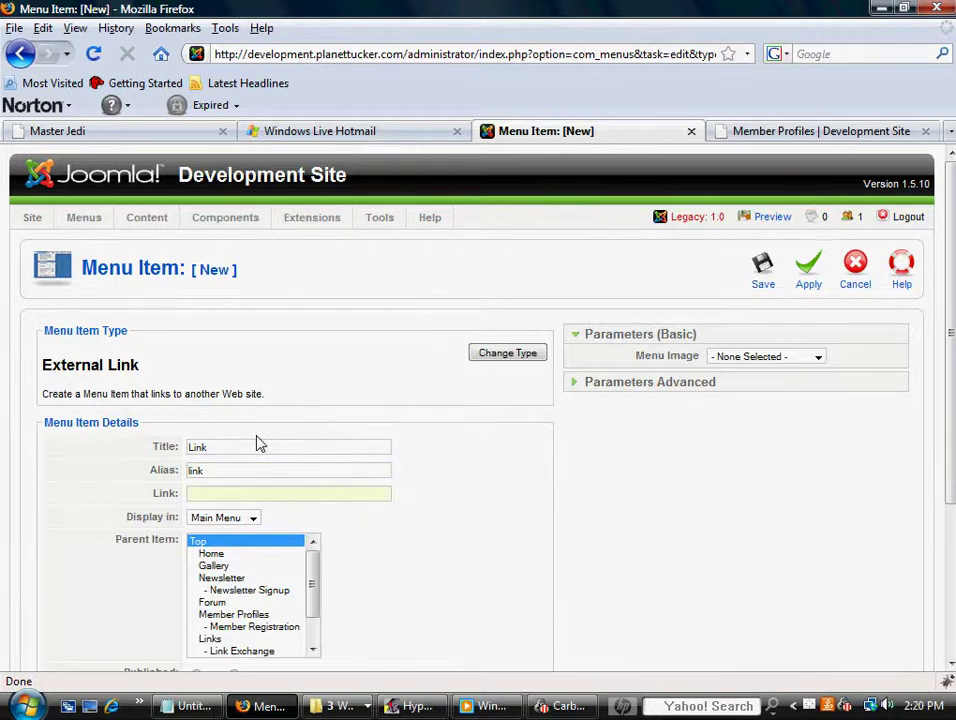
pyautogui.write('ption=com_comprofiler&task=usersList&listid=4')
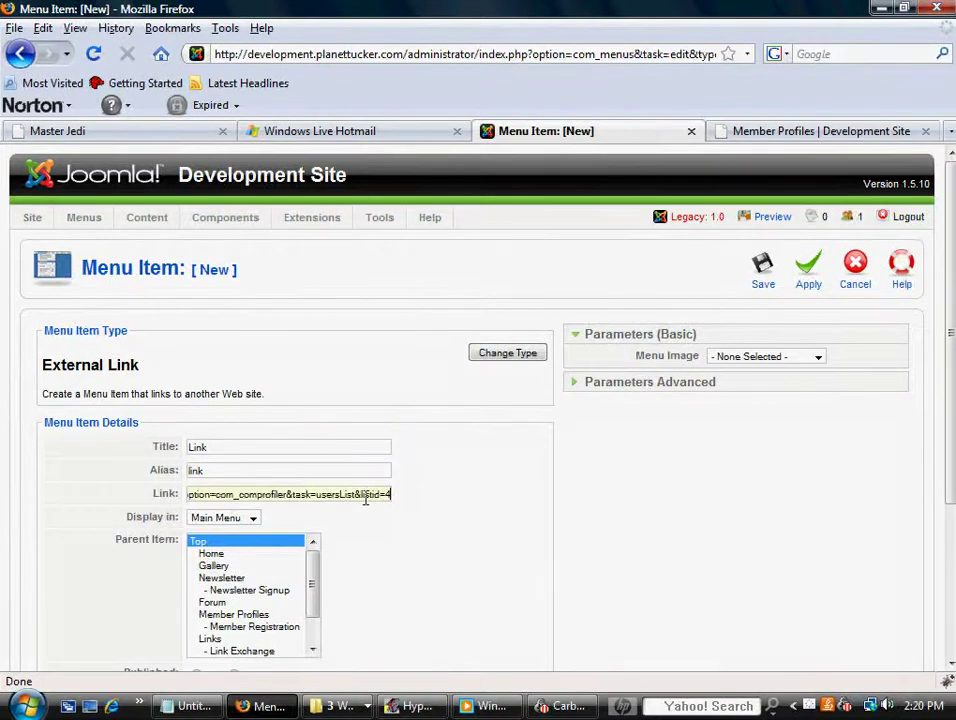
# Step: Review the complete URL in the external menu item's Link field, from its end back to its start
pyautogui.moveTo(390, 494)
pyautogui.mouseDown()
pyautogui.moveTo(146, 492)
pyautogui.moveTo(404, 492)
pyautogui.mouseUp()
pyautogui.click(209, 494)
pyautogui.press('BackSpace')
pyautogui.click(190, 494)
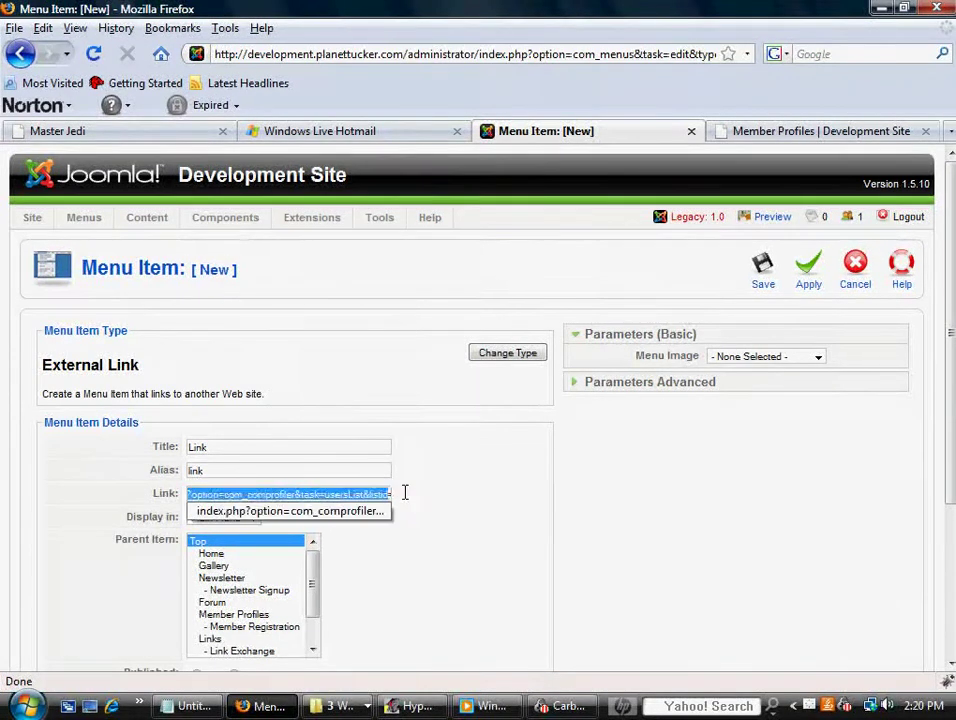
pyautogui.click(404, 492)
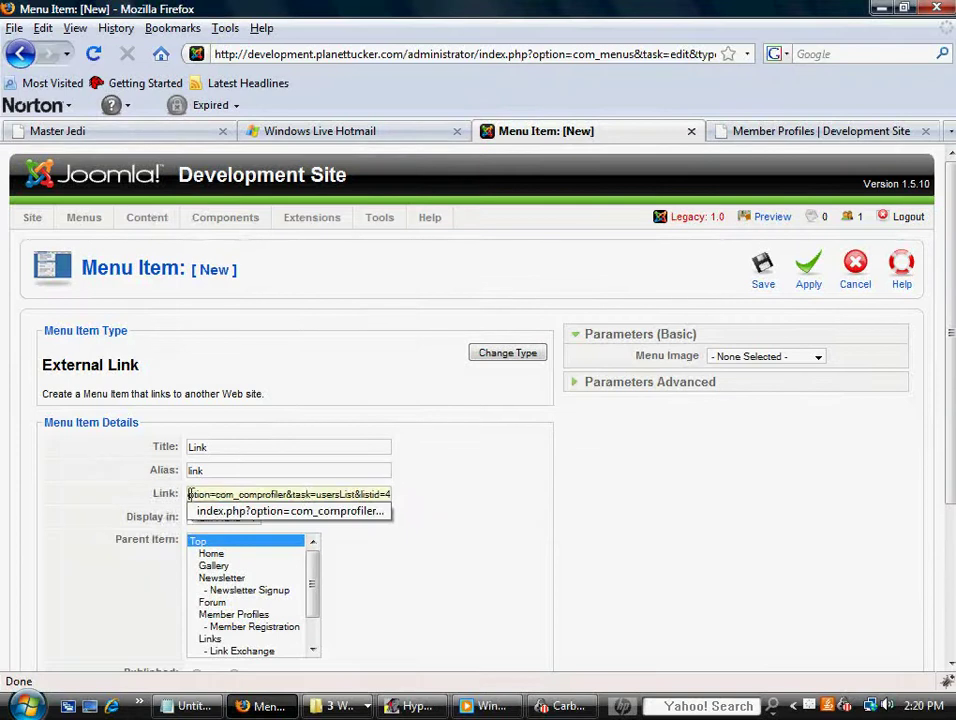
pyautogui.press('Home')
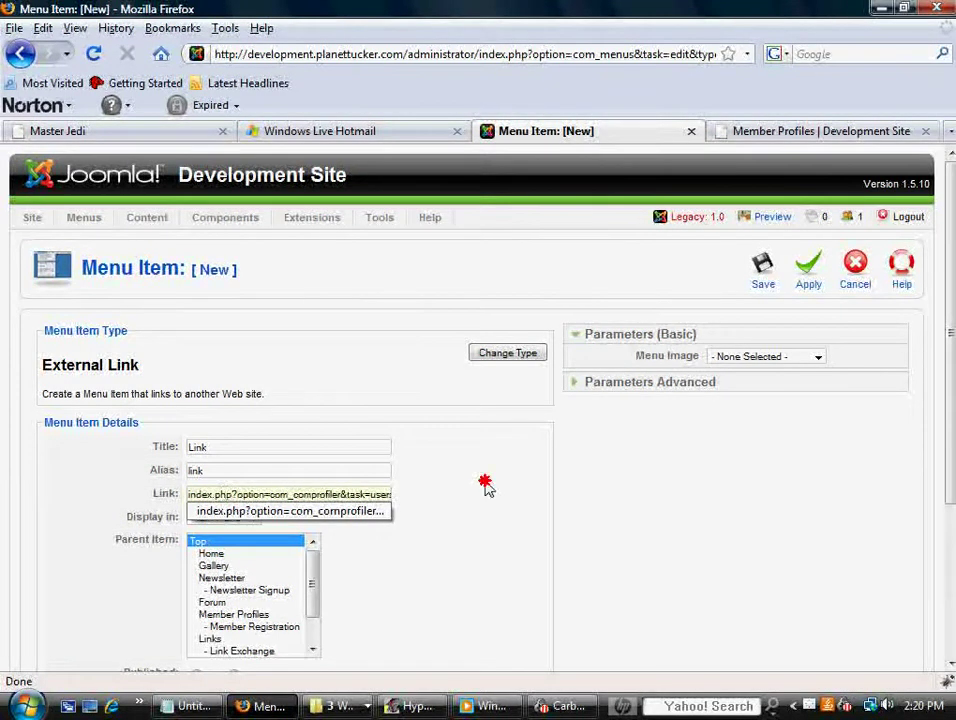
pyautogui.click(187, 494)
# Step: Apply the new Link menu item and reload the public site's Home page to check the menu
pyautogui.scroll(-4, 368, 530)
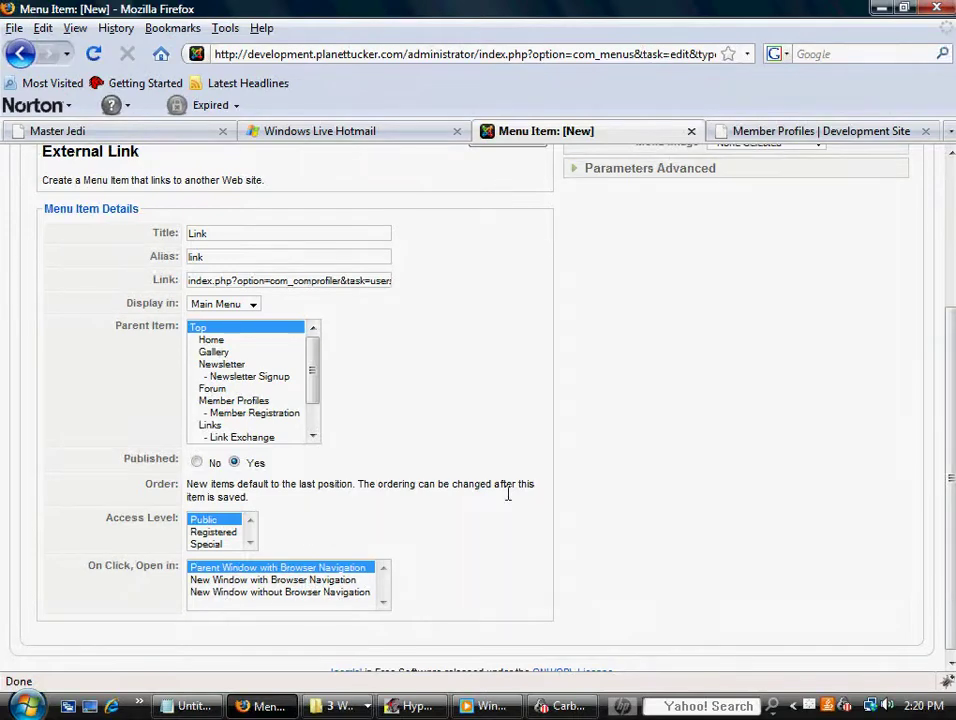
pyautogui.scroll(4, 470, 470)
pyautogui.click(812, 272)
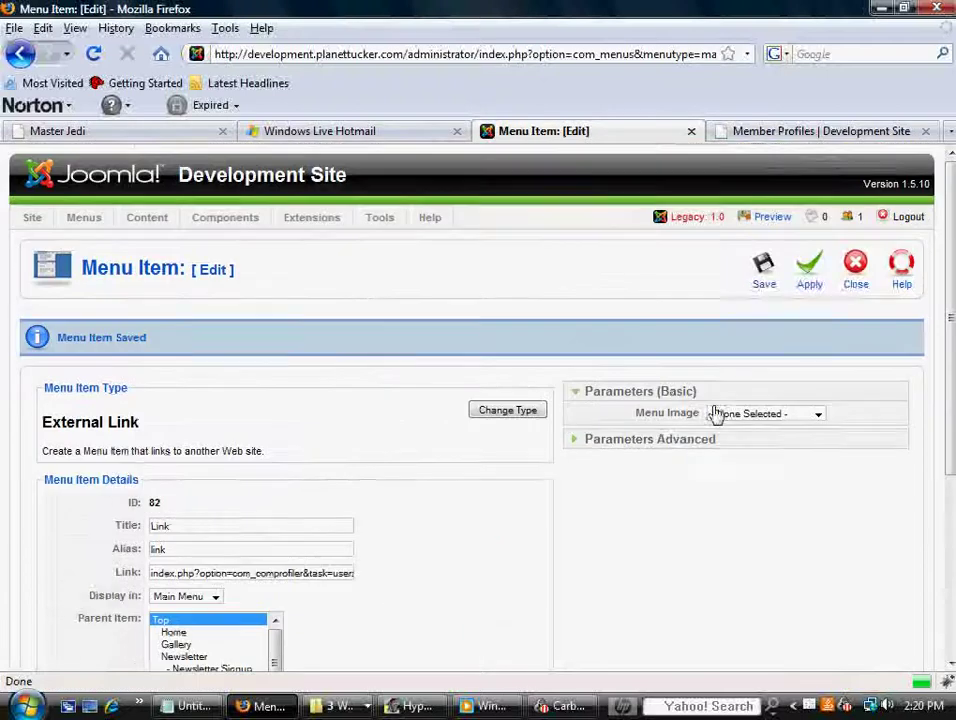
pyautogui.click(790, 131)
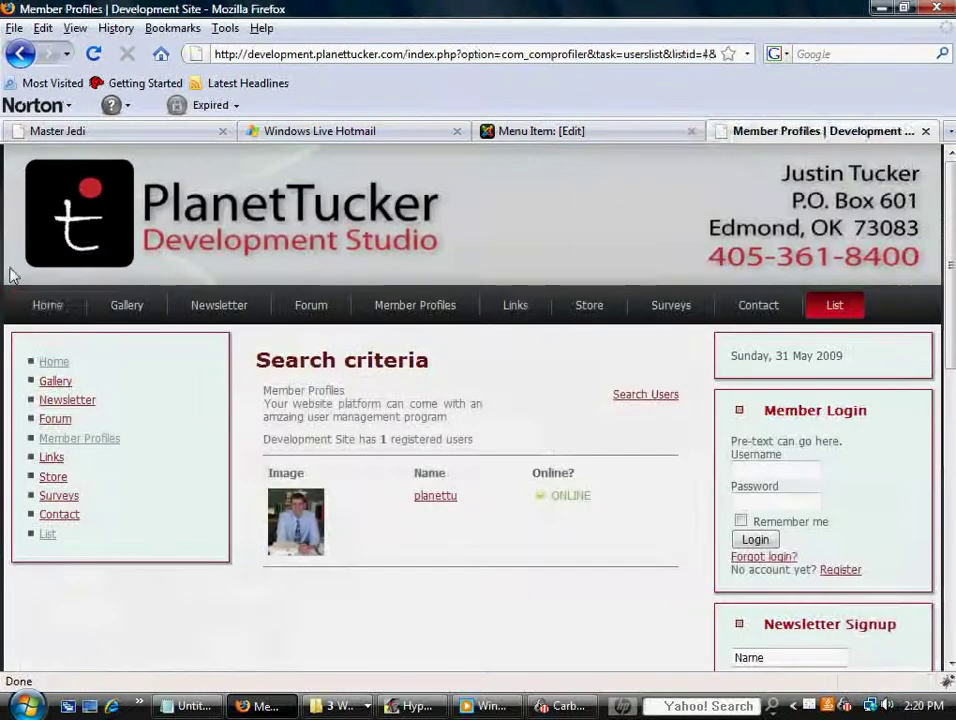
pyautogui.click(50, 308)
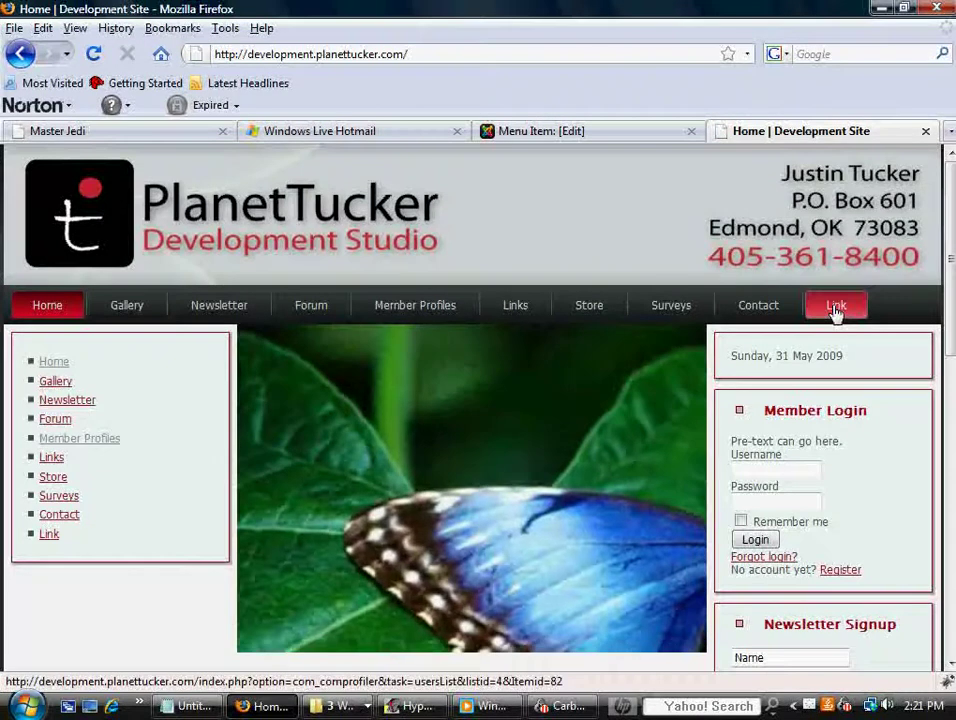
# Step: Change the external menu item's title to Link 2 in the Joomla administration and apply it
pyautogui.click(580, 131)
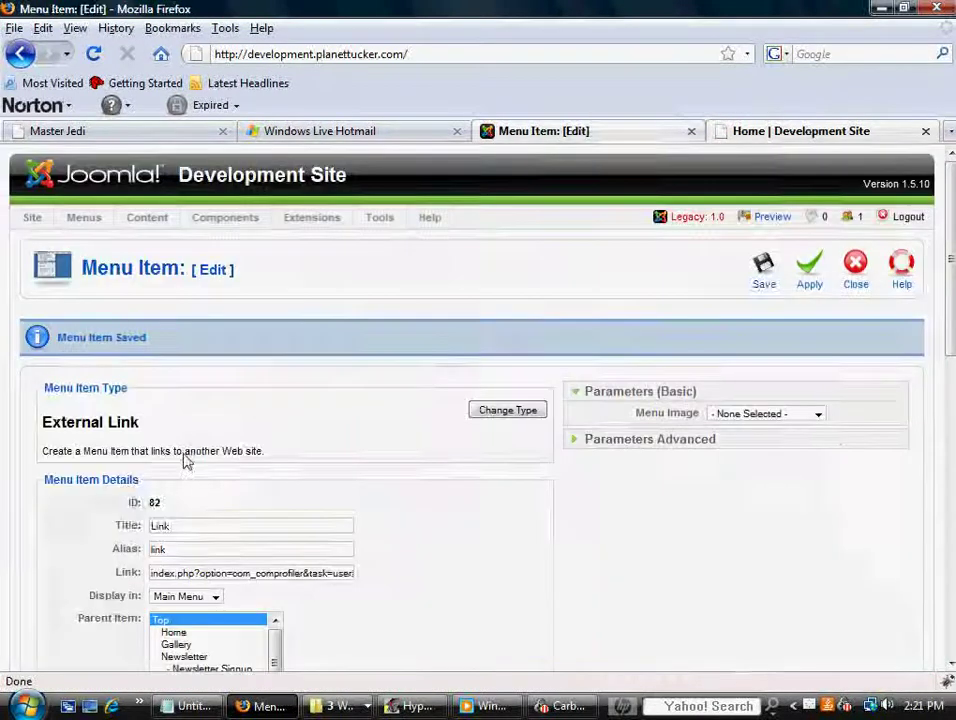
pyautogui.click(195, 525)
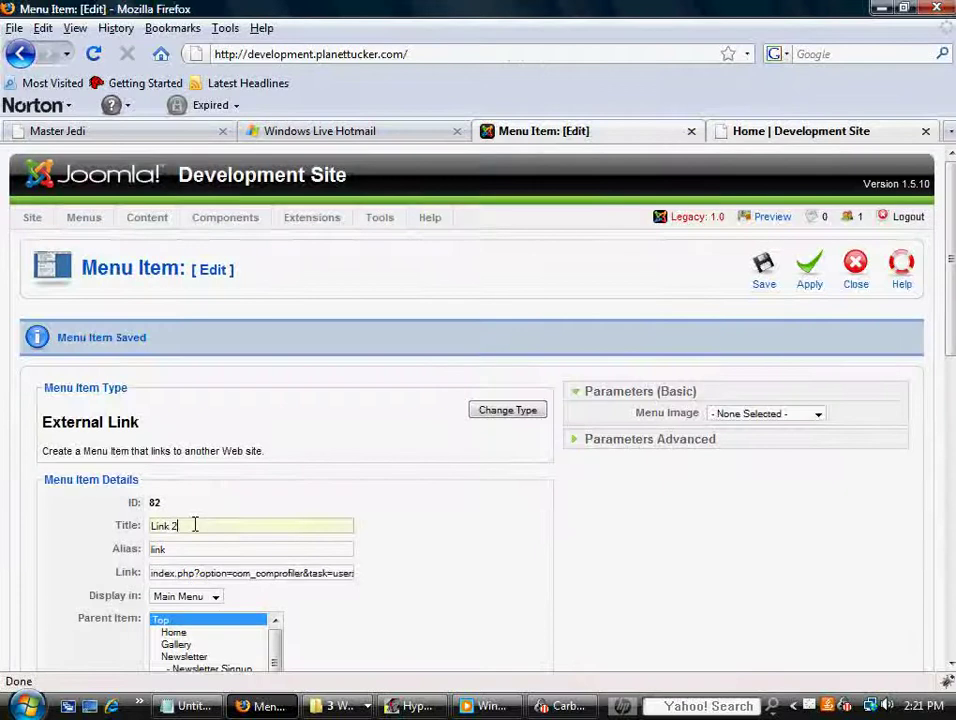
pyautogui.click(810, 290)
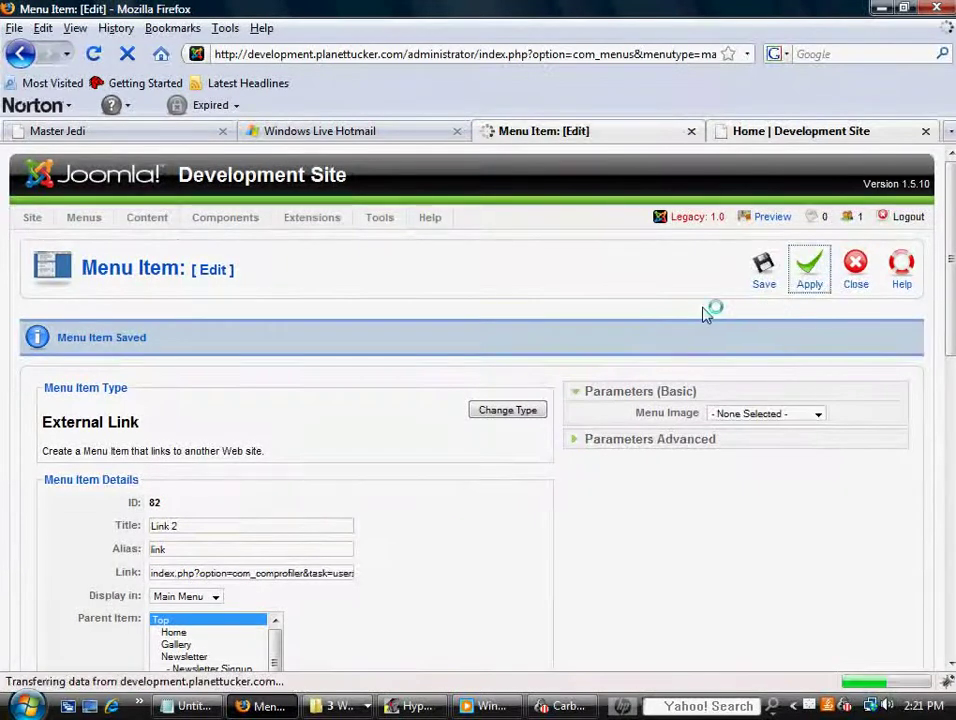
# Step: Reload the public site's Home page and open the Link 2 menu item to check that it leads to the user list
pyautogui.click(785, 138)
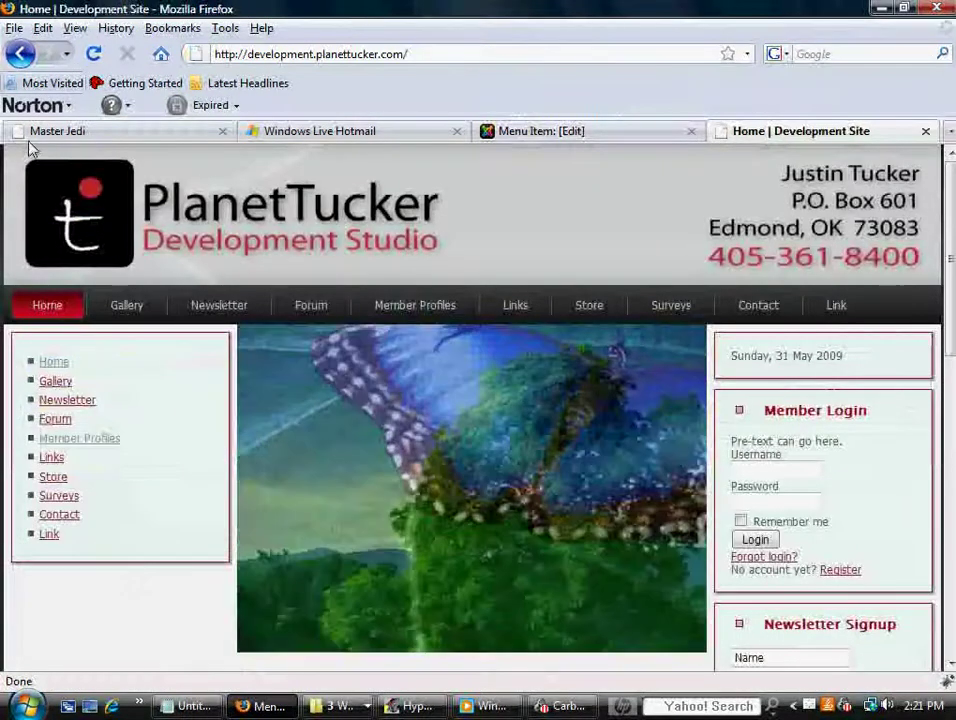
pyautogui.click(43, 305)
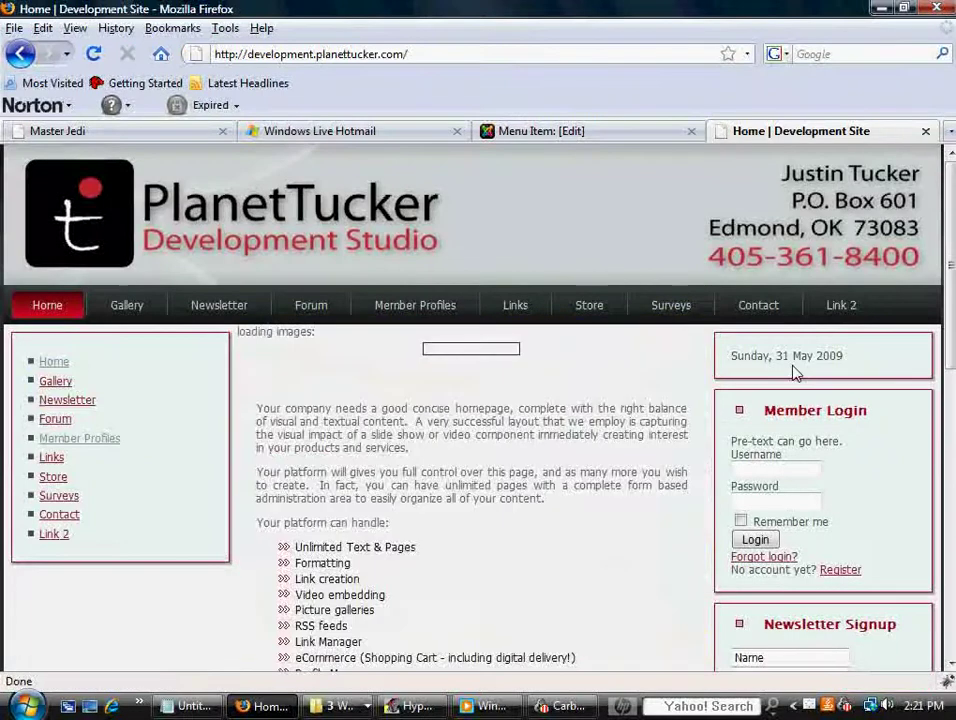
pyautogui.click(844, 310)
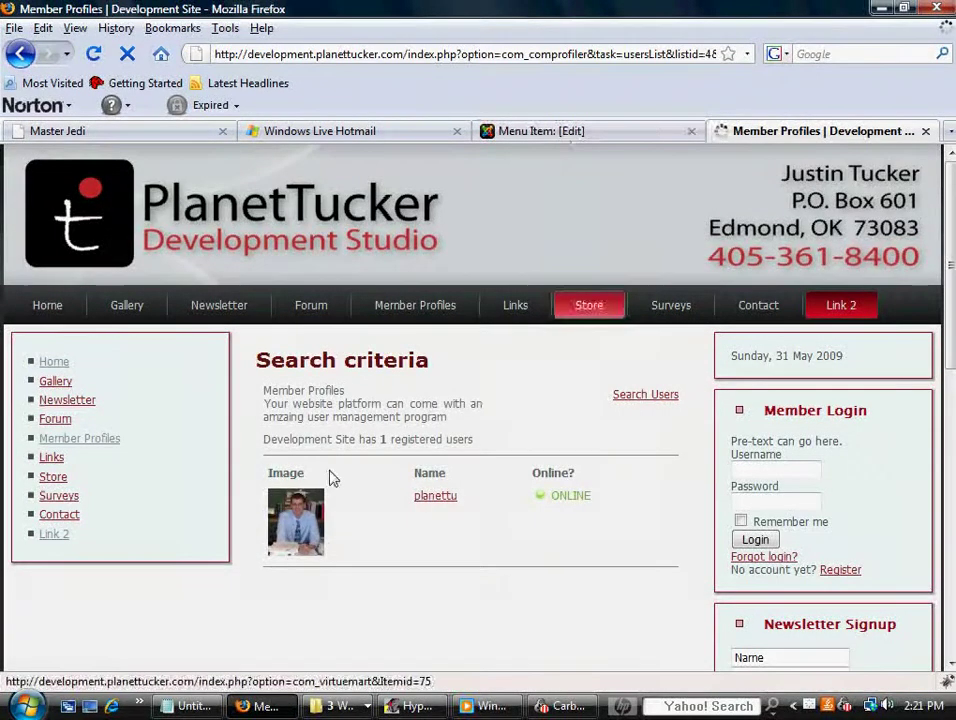
# Step: Review the Link 2 item's External Link type and its Link field in the Joomla administration, and close the item
pyautogui.click(561, 132)
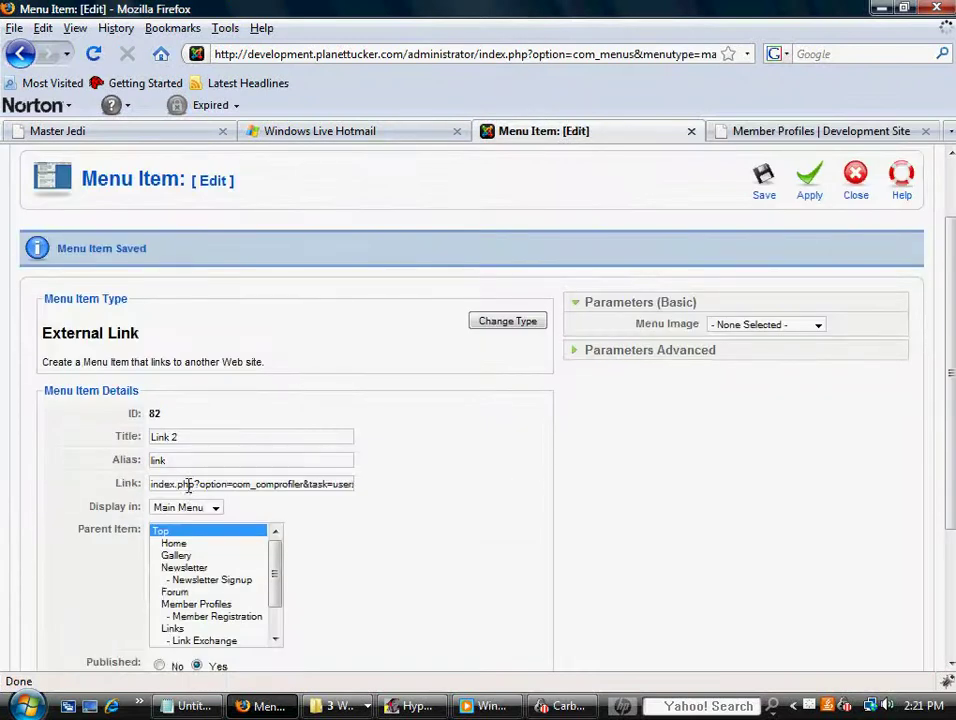
pyautogui.moveTo(140, 335); pyautogui.dragTo(36, 343)
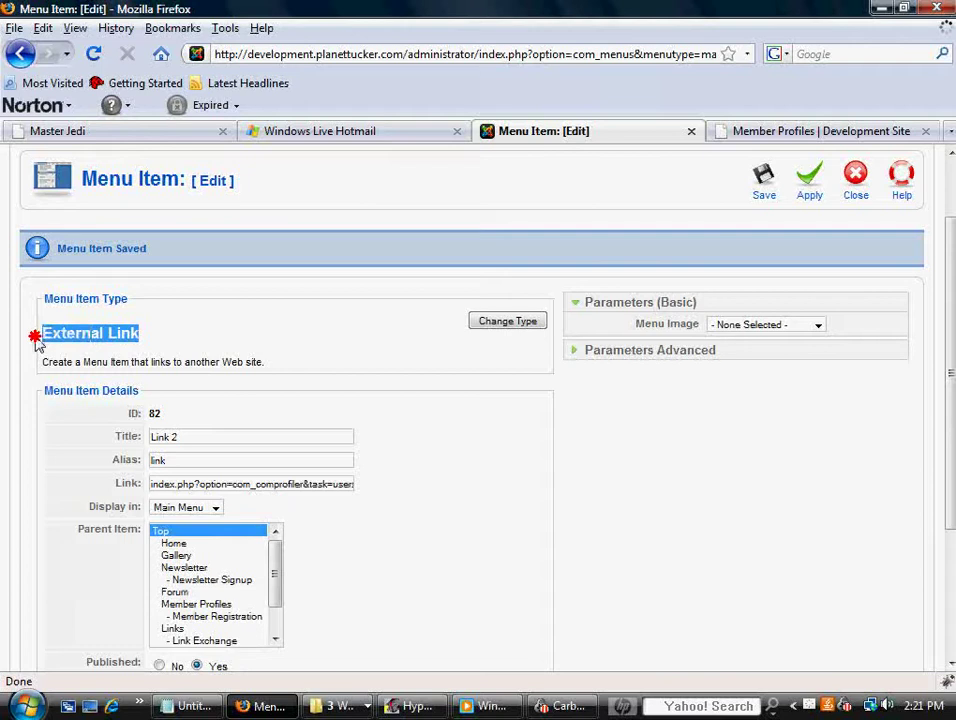
pyautogui.click(188, 346)
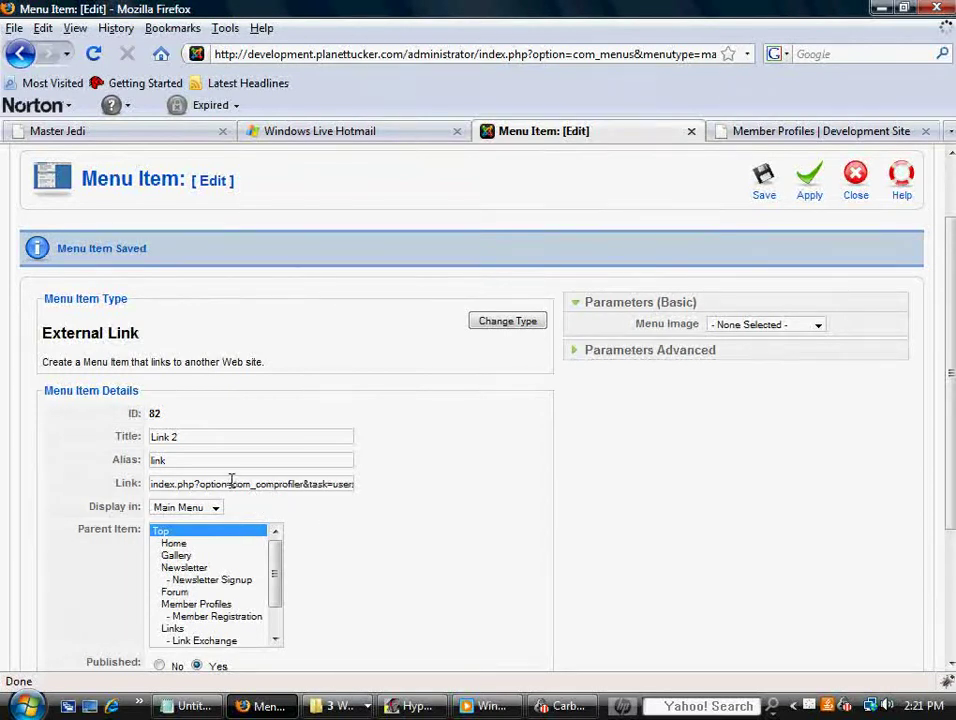
pyautogui.scroll(2, 407, 497)
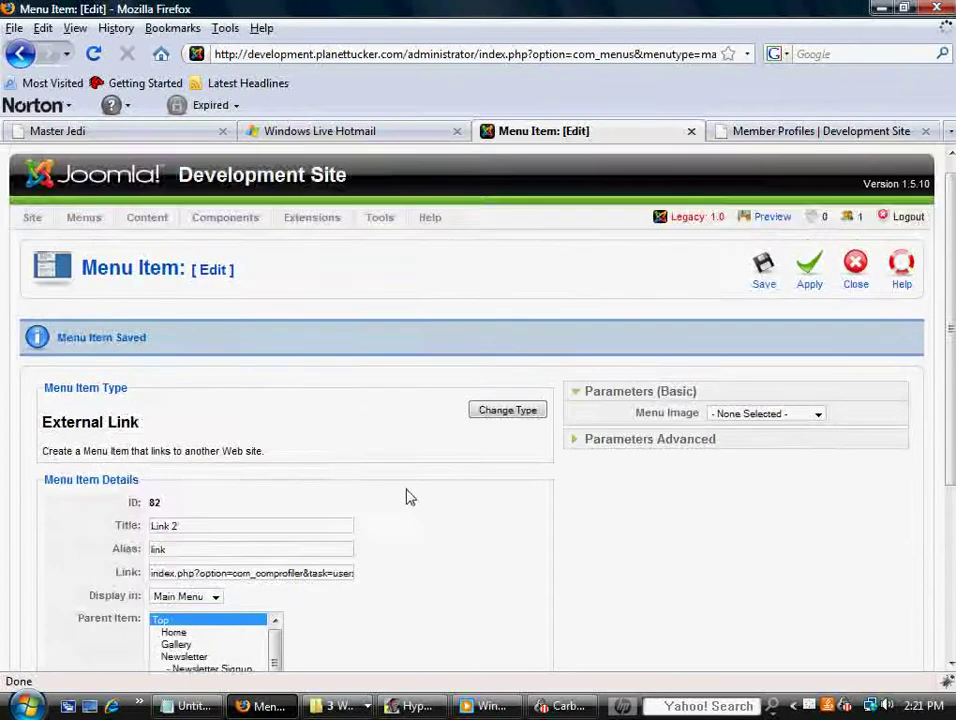
pyautogui.scroll(-1, 407, 497)
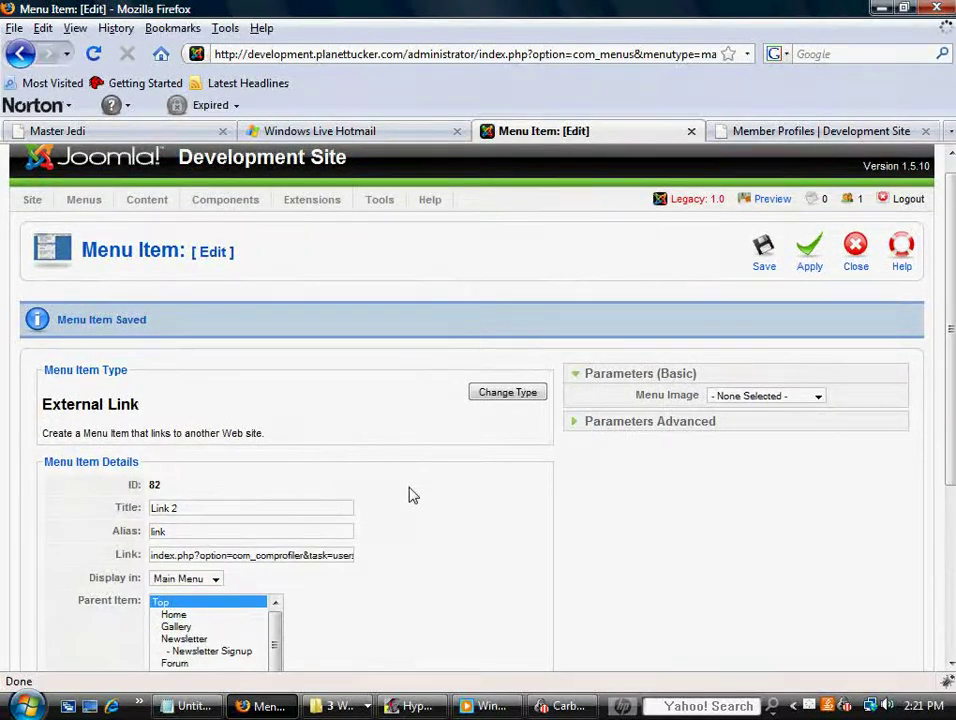
pyautogui.click(855, 243)
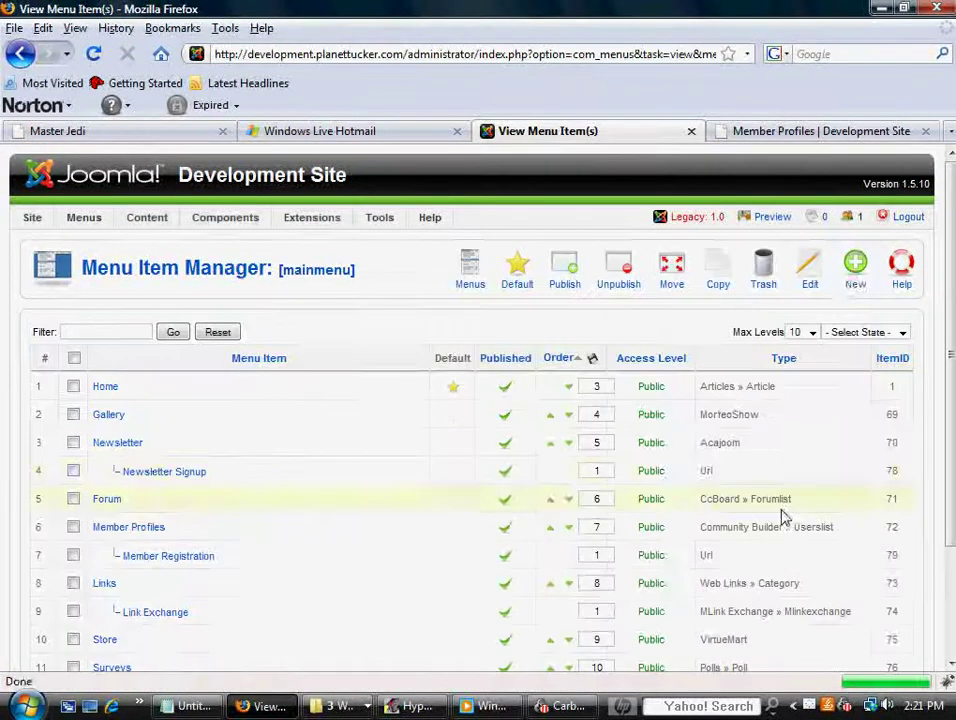
# Step: Start a new Community Builder Users lists menu item to examine its List id parameter, and cancel it
pyautogui.click(855, 280)
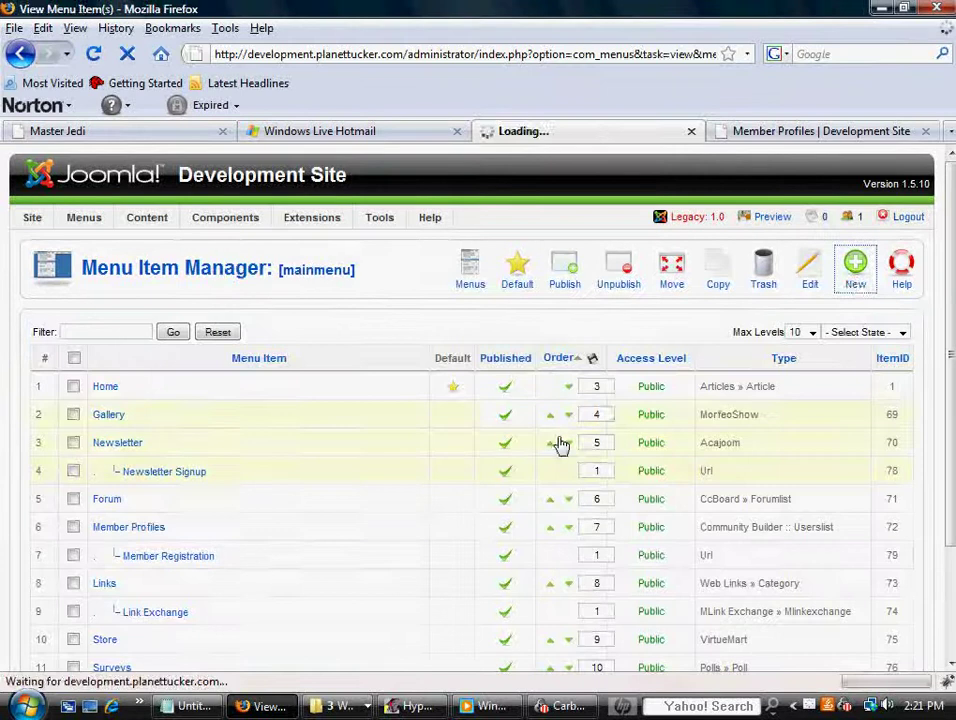
pyautogui.click(180, 446)
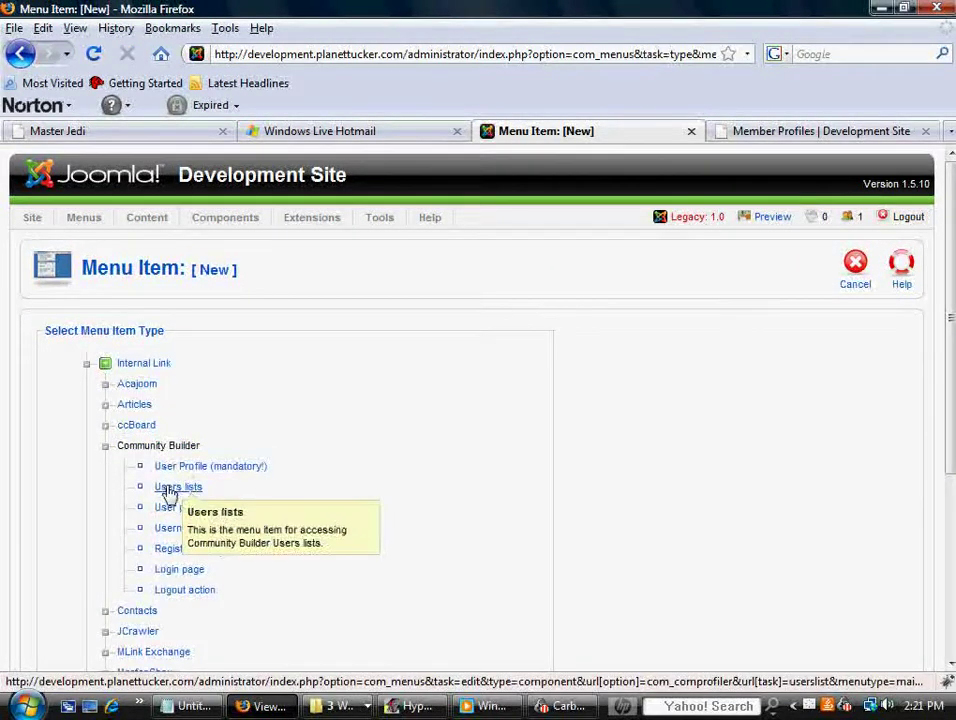
pyautogui.click(172, 489)
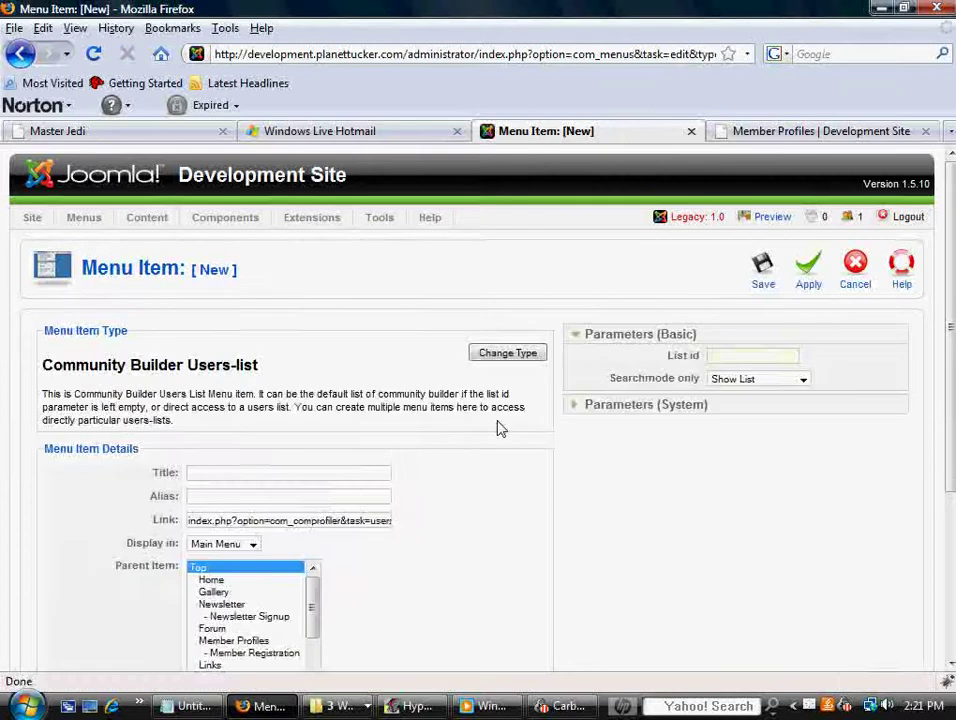
pyautogui.click(711, 355)
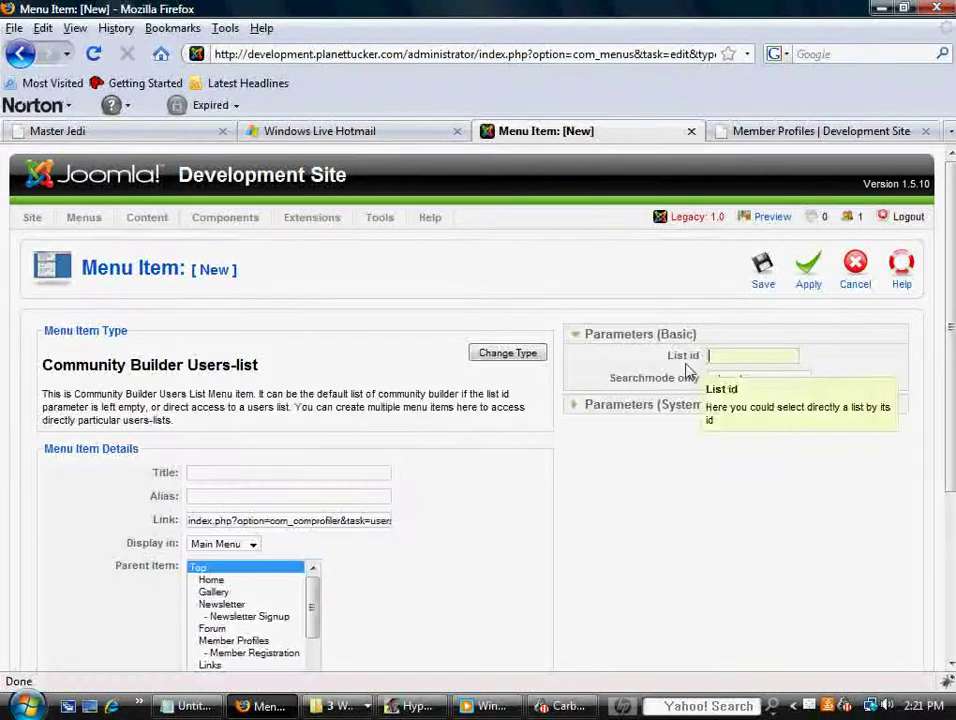
pyautogui.click(855, 270)
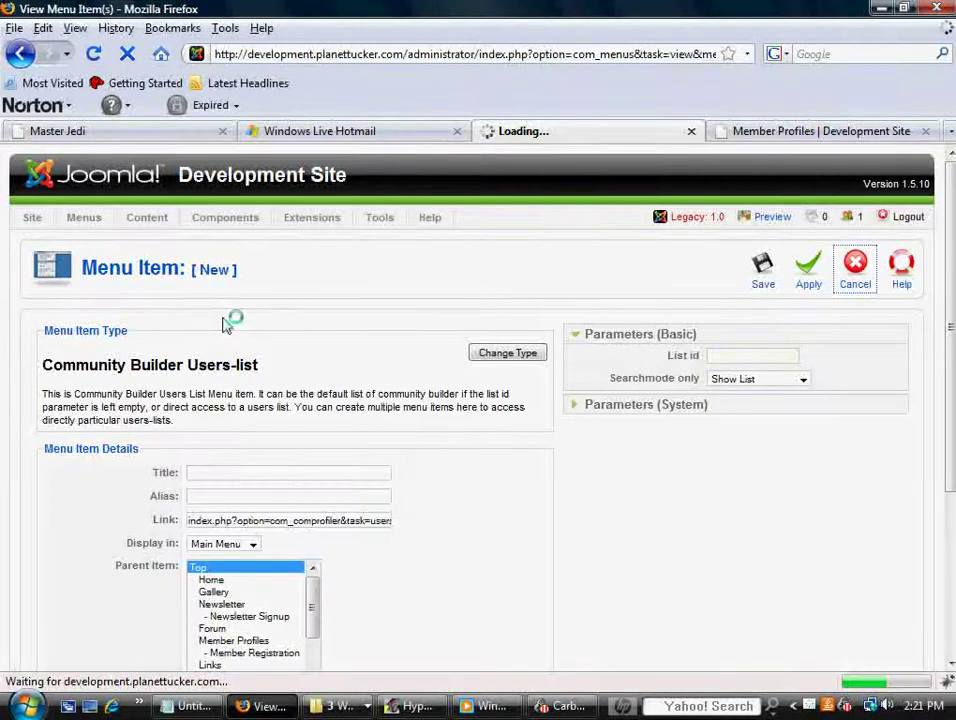
# Step: Open Community Builder's List Management and look up the listid of the Member Profiles list
pyautogui.moveTo(225, 217)
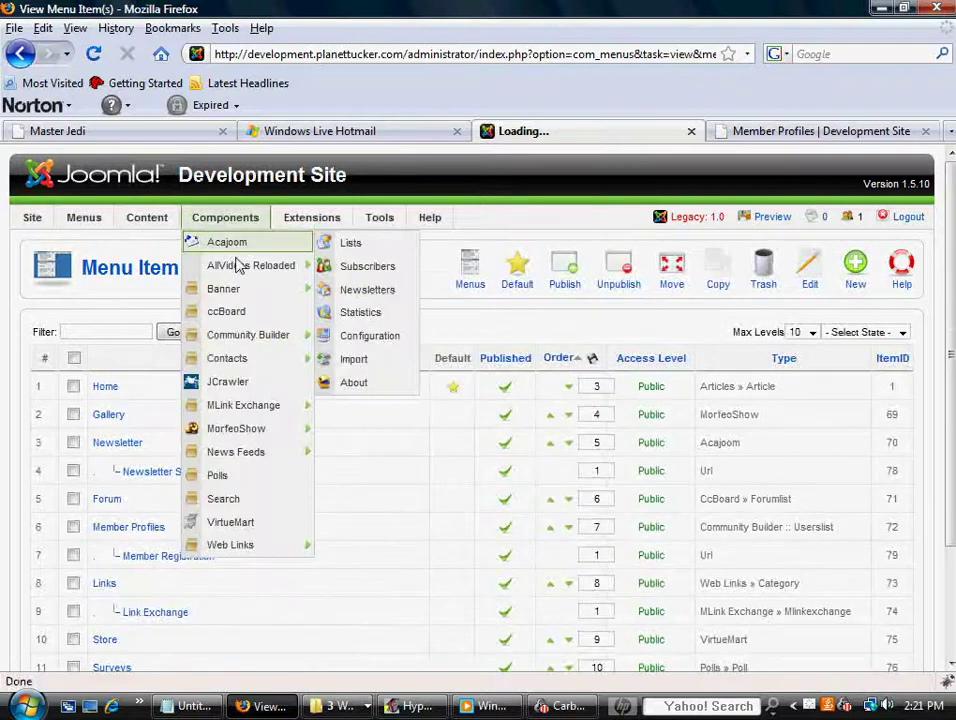
pyautogui.moveTo(245, 335)
pyautogui.click(424, 416)
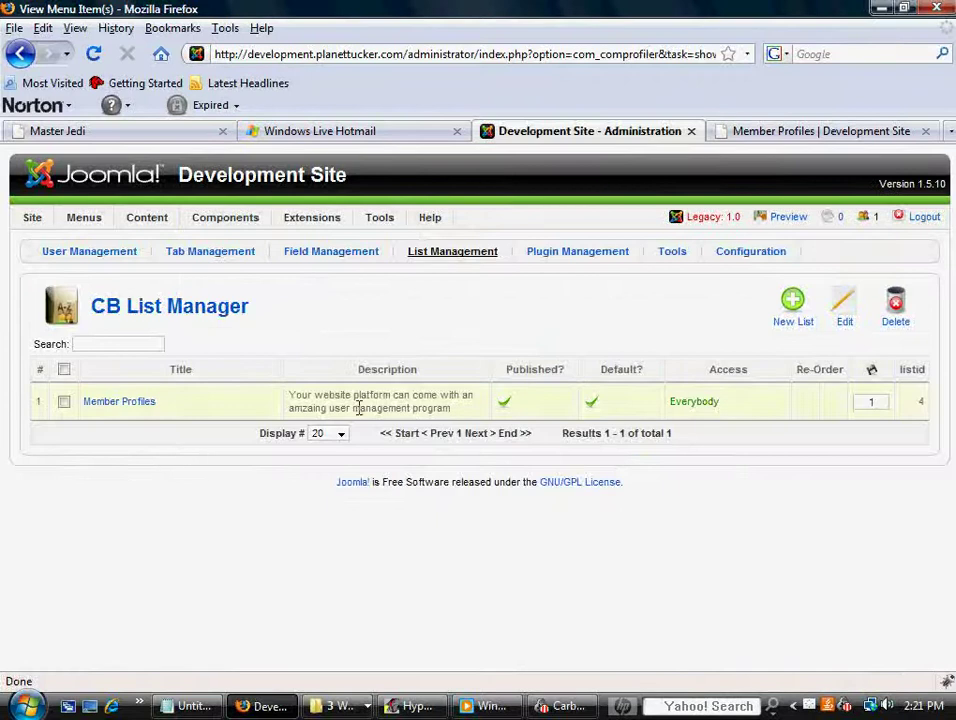
pyautogui.doubleClick(920, 401)
# Step: Open the Member Profiles list, examine its URL for the menu link, and cancel the edit
pyautogui.click(134, 403)
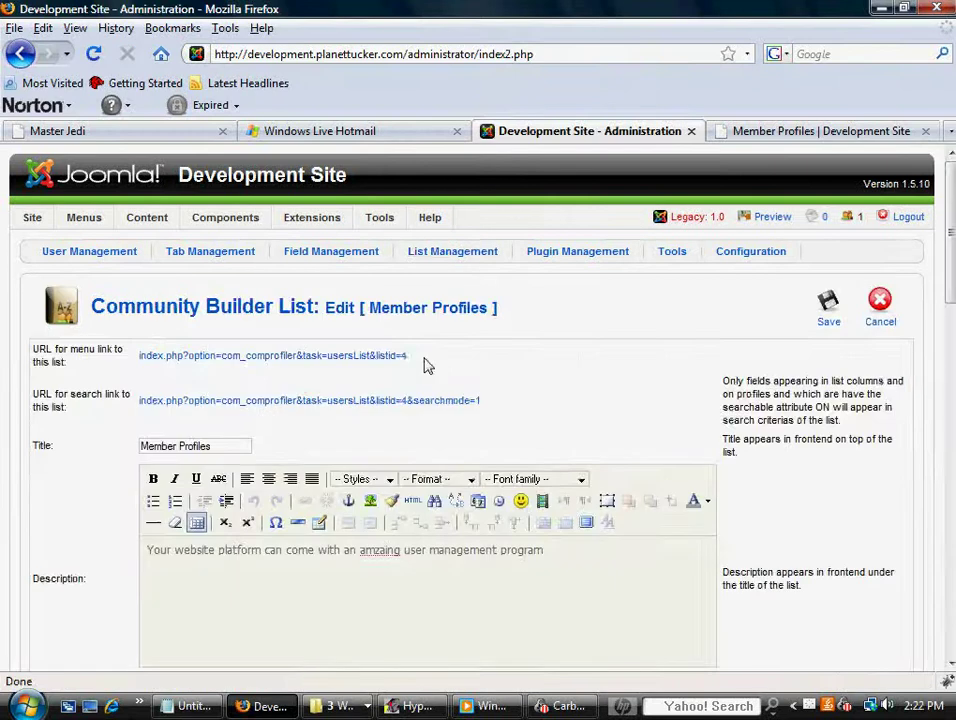
pyautogui.moveTo(424, 365); pyautogui.dragTo(143, 368)
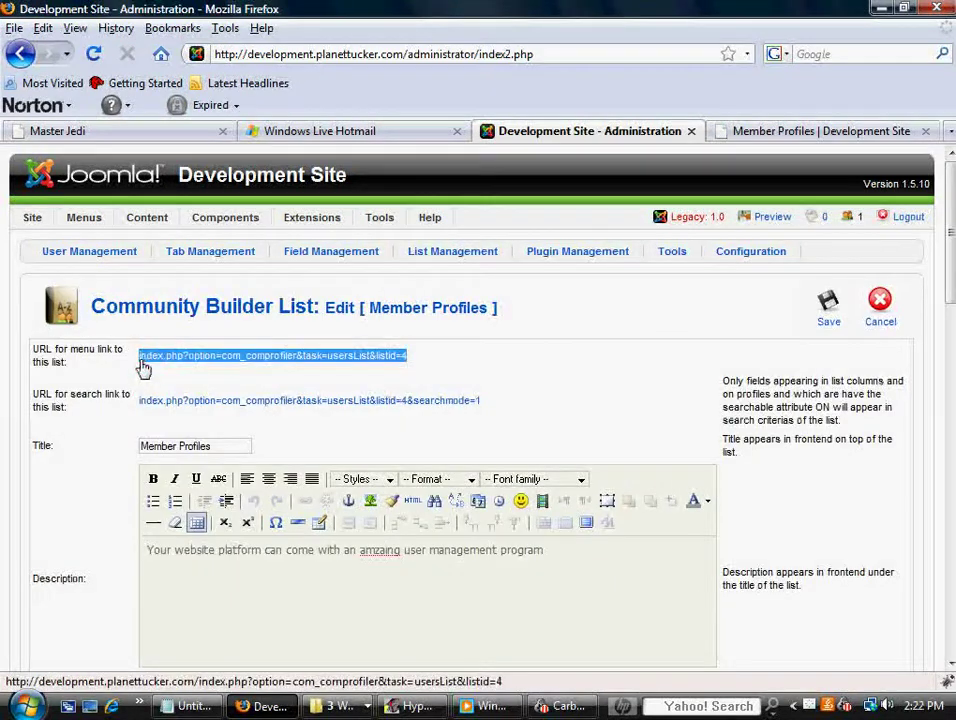
pyautogui.click(390, 384)
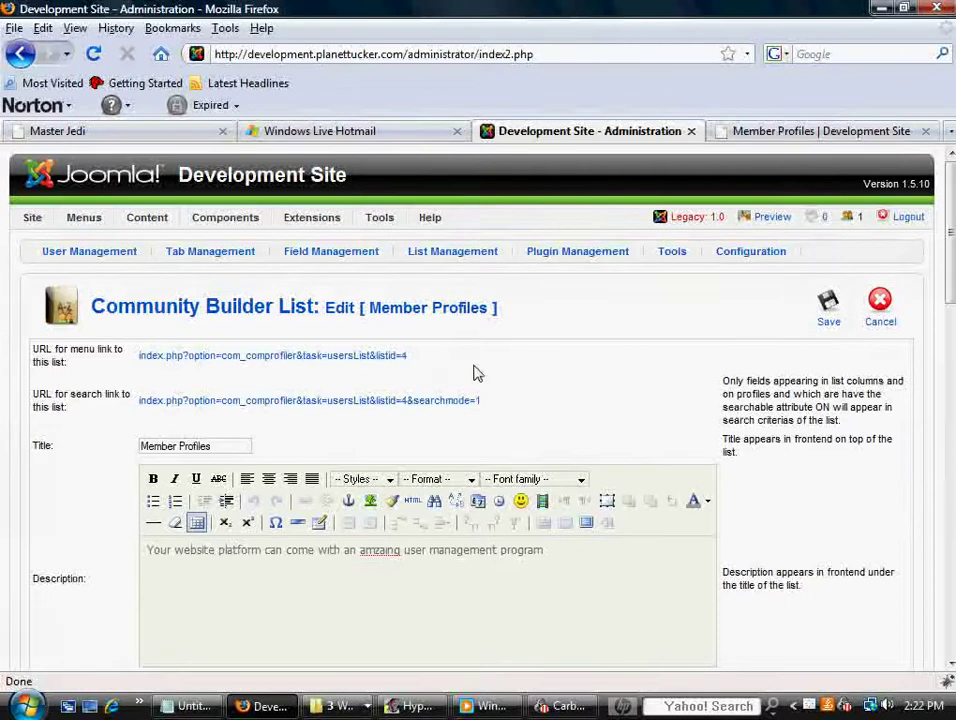
pyautogui.click(879, 310)
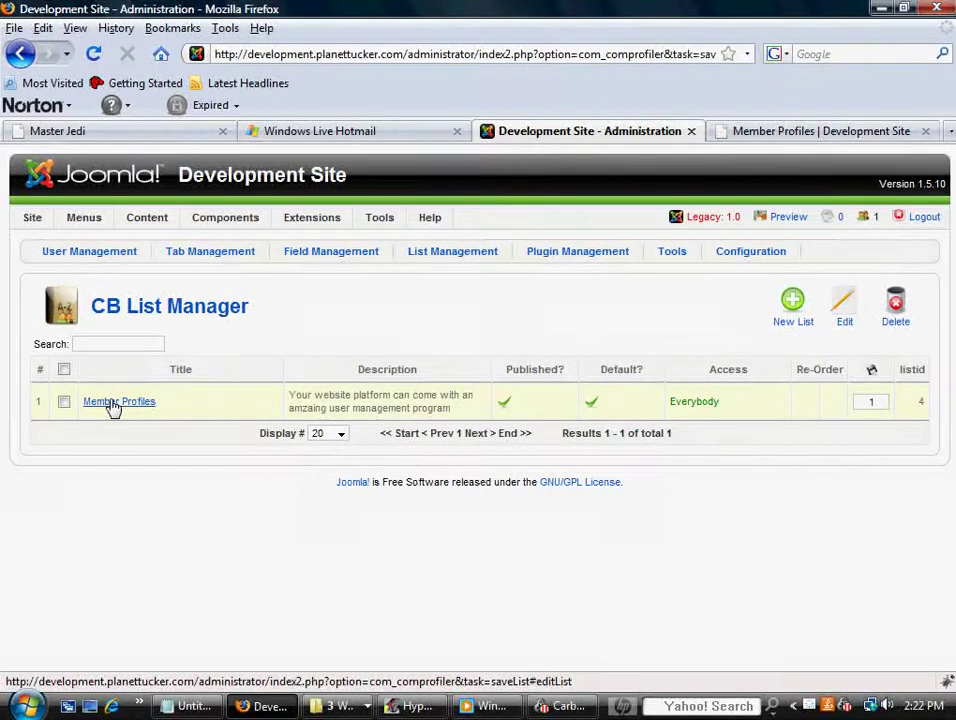
# Step: Open the Main Menu's item list and look through its entries and their types
pyautogui.moveTo(84, 217)
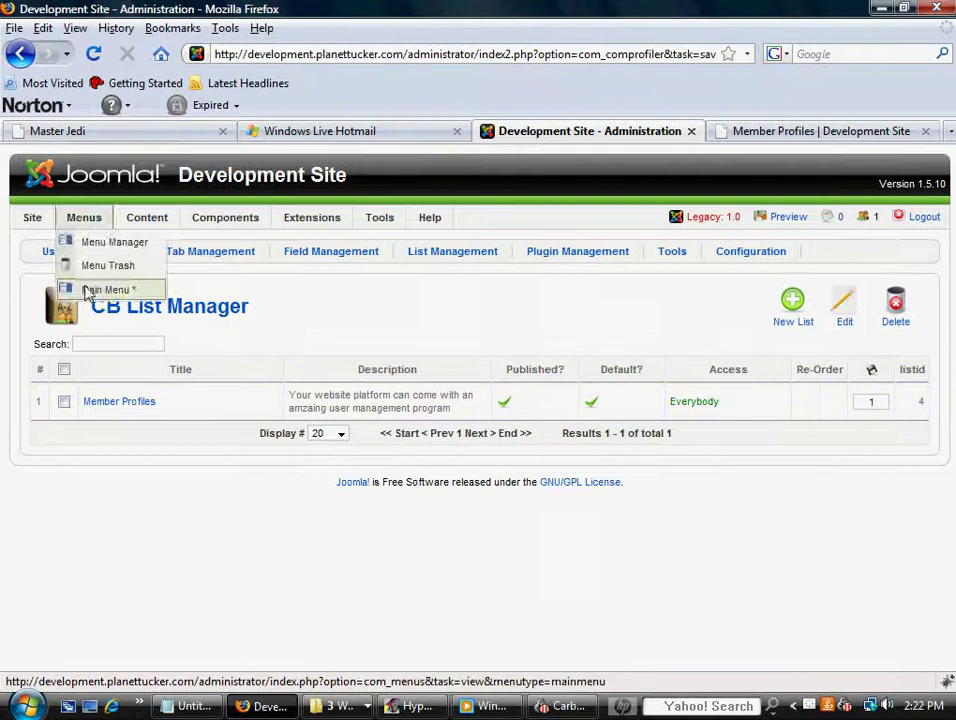
pyautogui.click(79, 286)
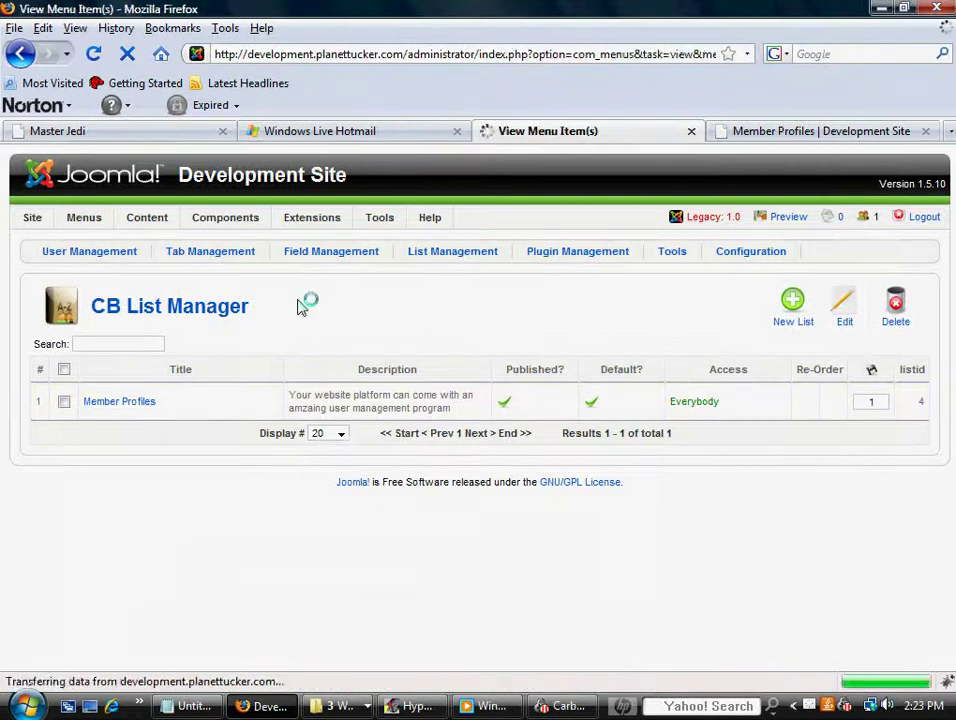
pyautogui.scroll(-2, 285, 525)
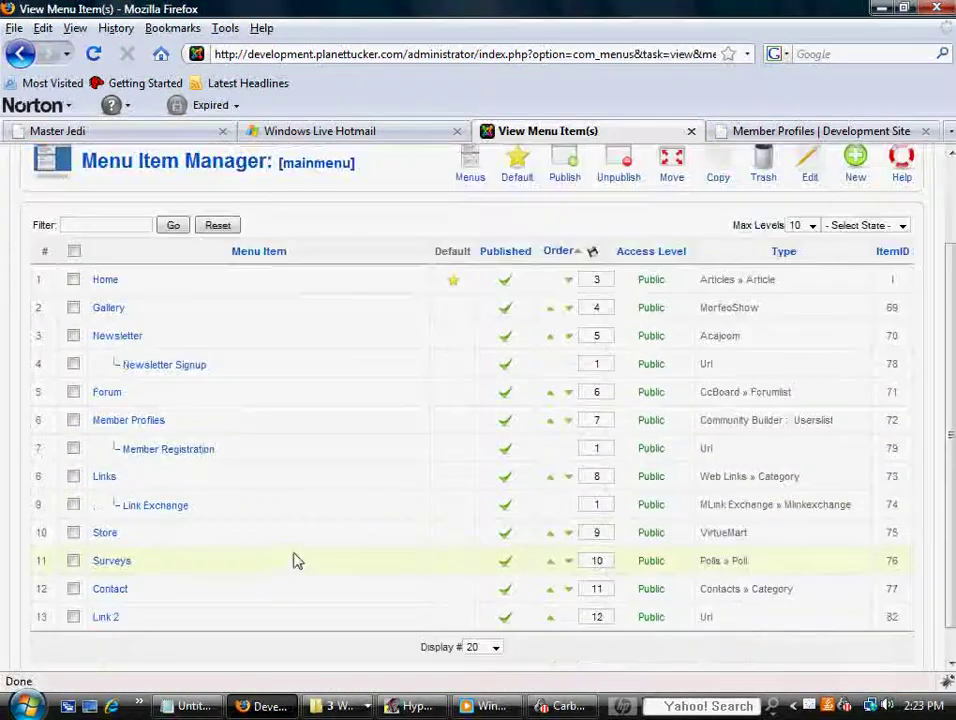
pyautogui.scroll(1, 300, 560)
pyautogui.scroll(2, 352, 537)
# Step: Switch to the public site and open the Member Profiles menu item to compare it with the Link 2 page
pyautogui.click(775, 130)
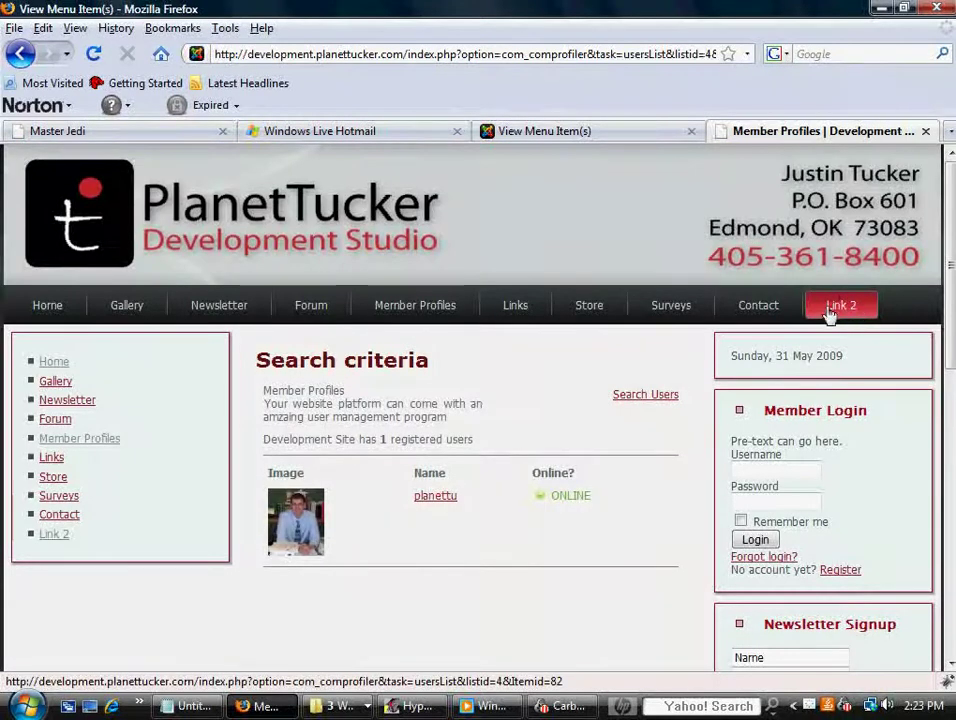
pyautogui.click(372, 305)
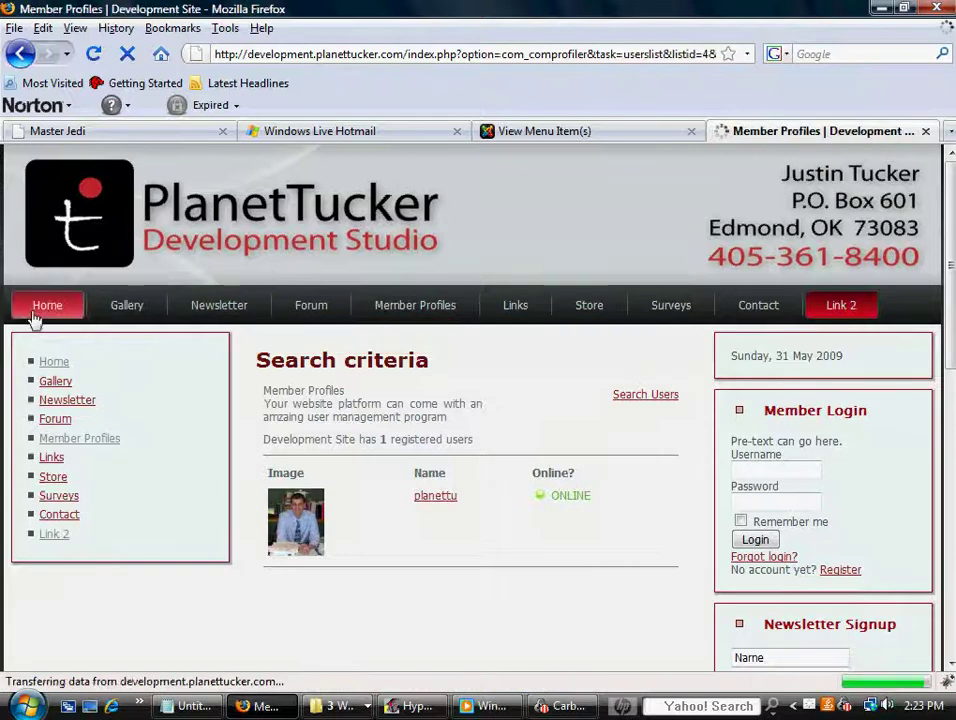